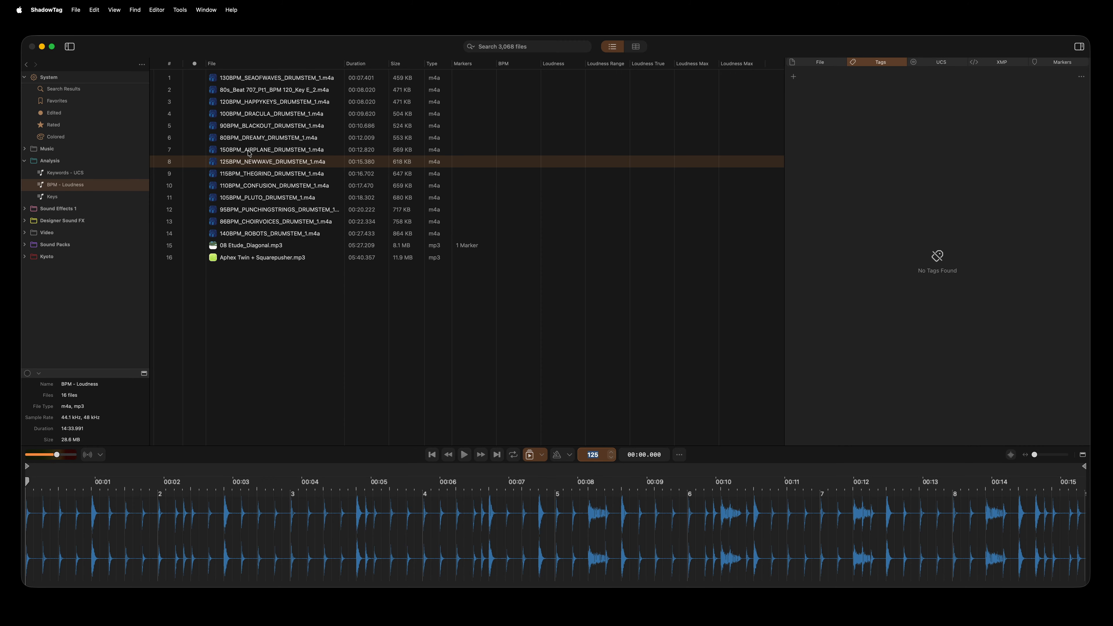
# Step: Browse the drum stems from 125BPM_NEWWAVE_DRUMSTEM_1.m4a down to 08 Etude_Diagonal.mp3, checking each file's tempo and beat grid
pyautogui.press('Down')
pyautogui.press('Down')
pyautogui.press('Down')
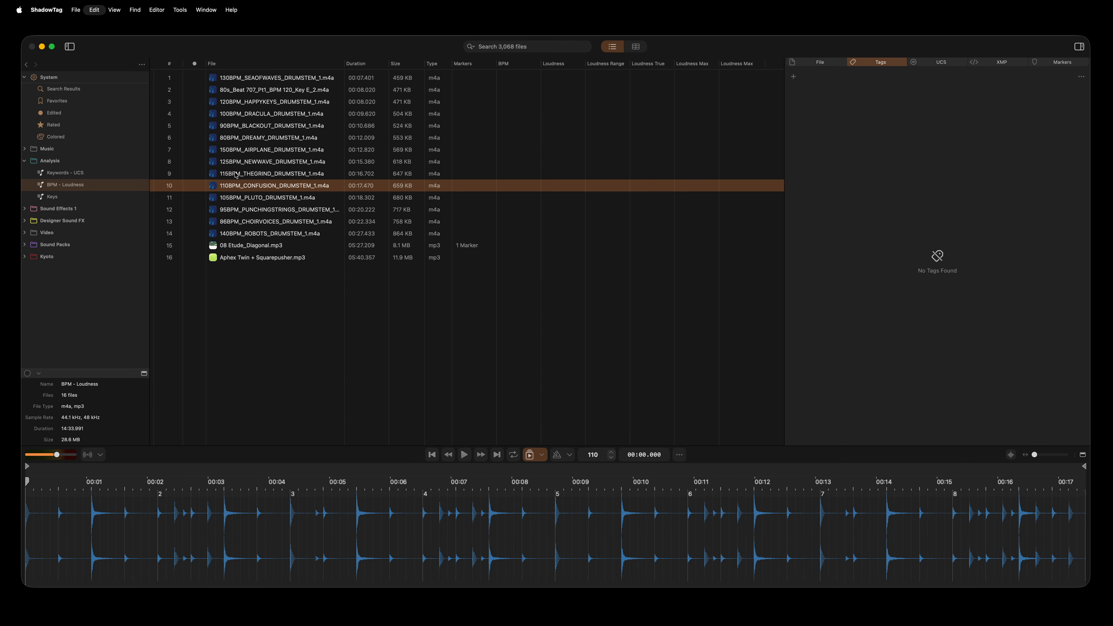
pyautogui.press('Down')
pyautogui.press('Down')
pyautogui.press('Down')
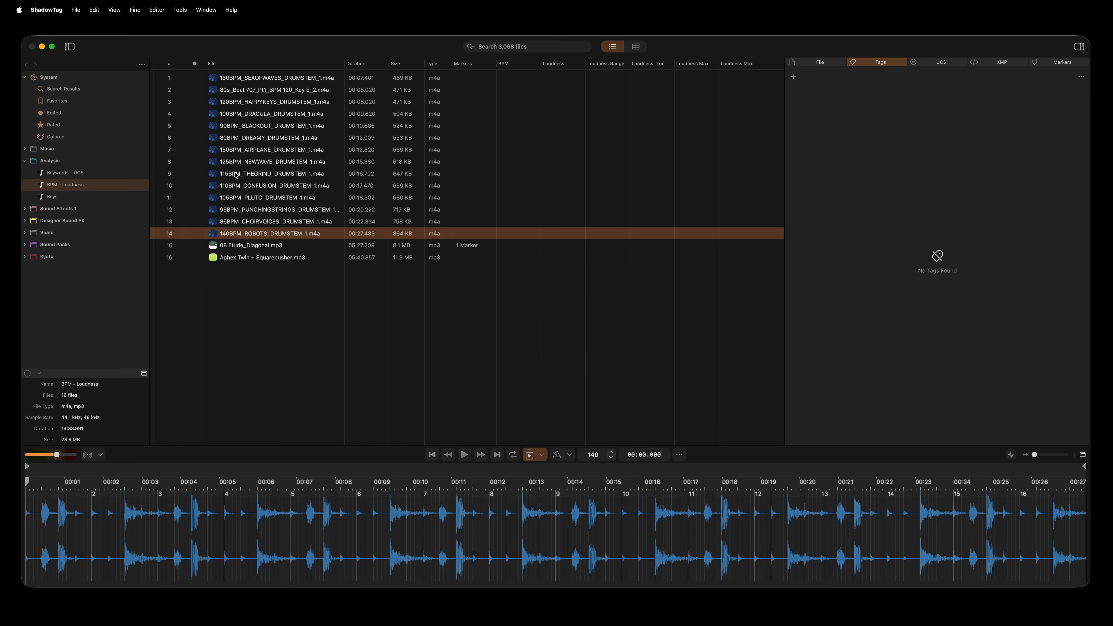
pyautogui.press('Down')
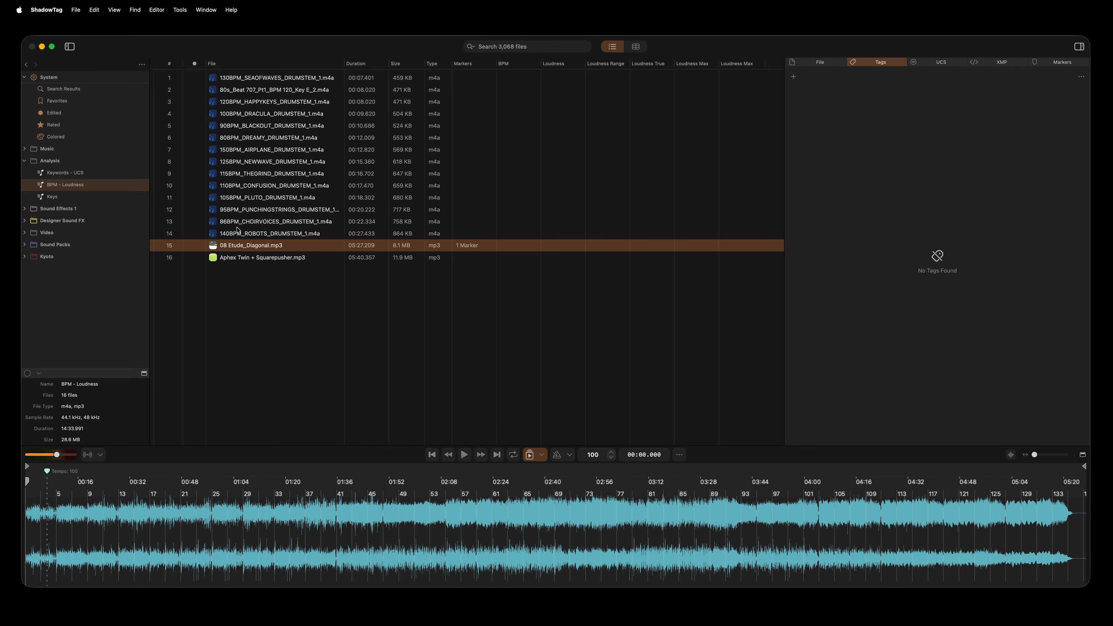
# Step: Move the tempo marker of 08 Etude_Diagonal.mp3 to about 00:20.721 and close its marker editor
pyautogui.click(47, 471)
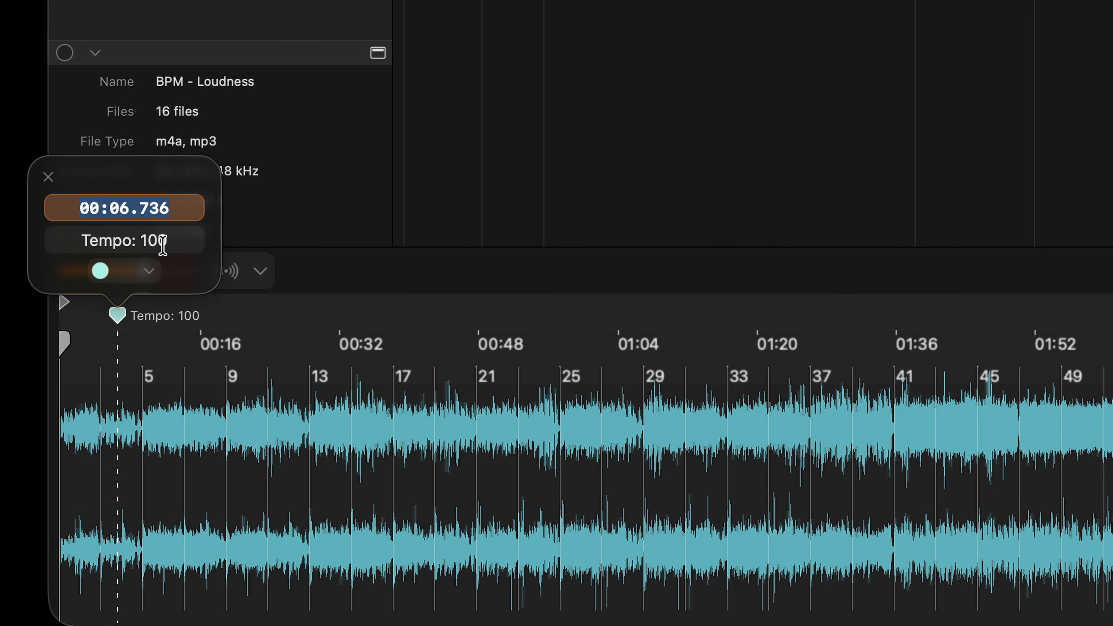
pyautogui.moveTo(125, 324); pyautogui.dragTo(322, 318)
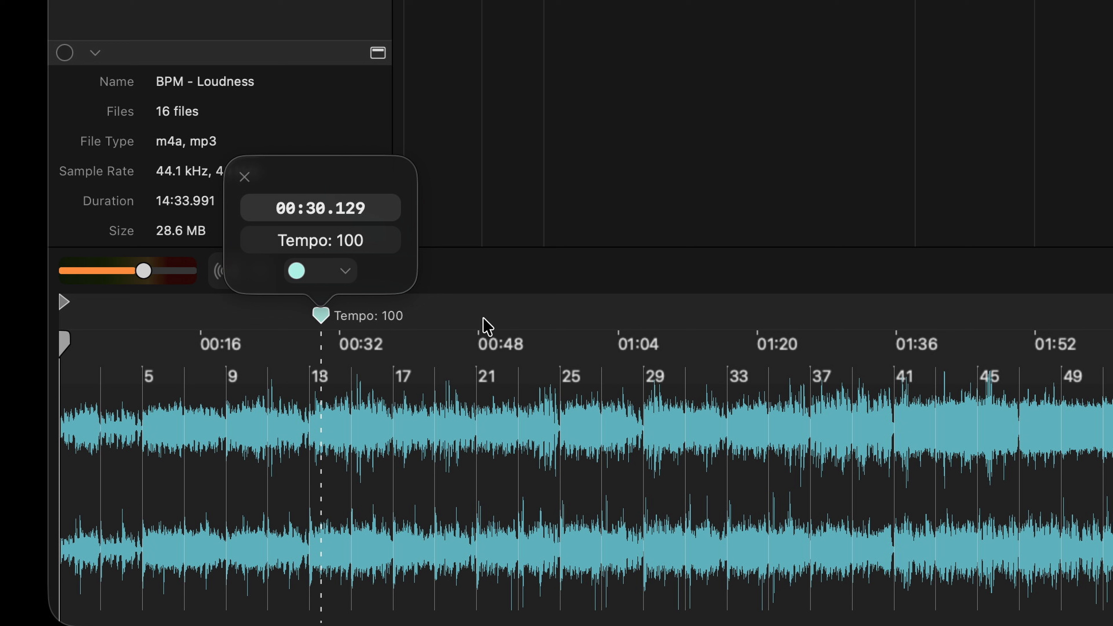
pyautogui.moveTo(289, 318); pyautogui.dragTo(238, 314)
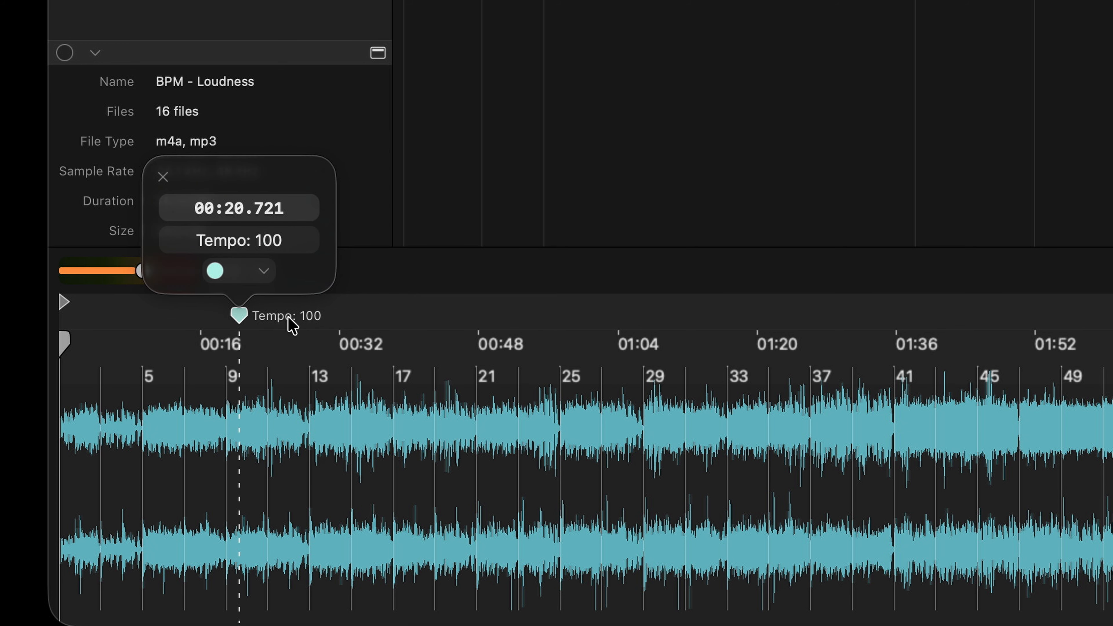
pyautogui.click(360, 318)
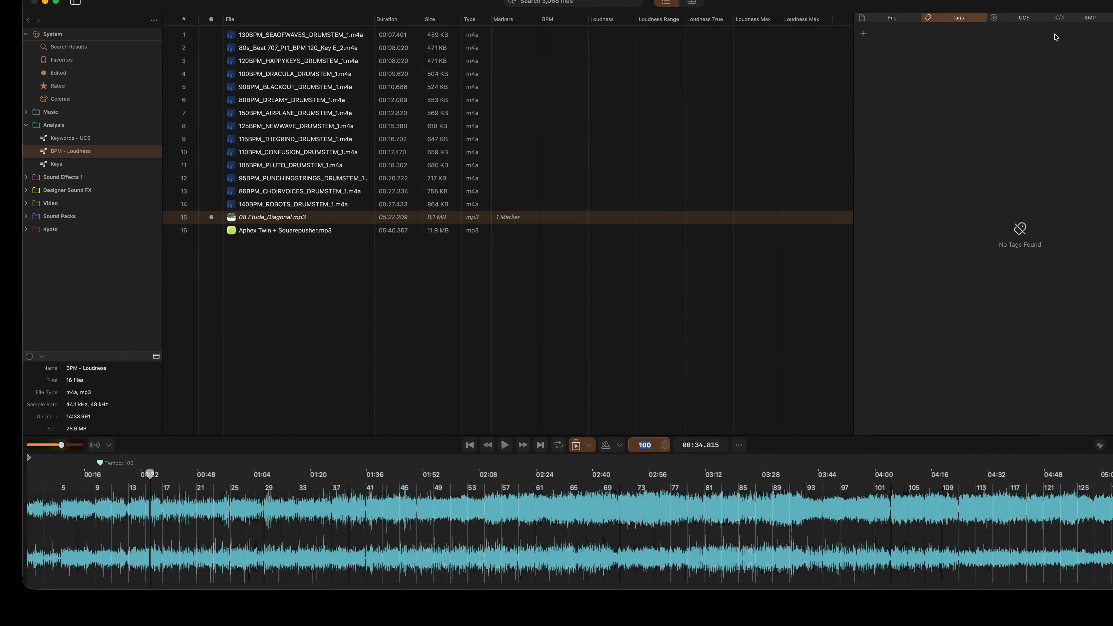
# Step: Add a BPM tag with the value 60 to 08 Etude_Diagonal.mp3
pyautogui.click(792, 74)
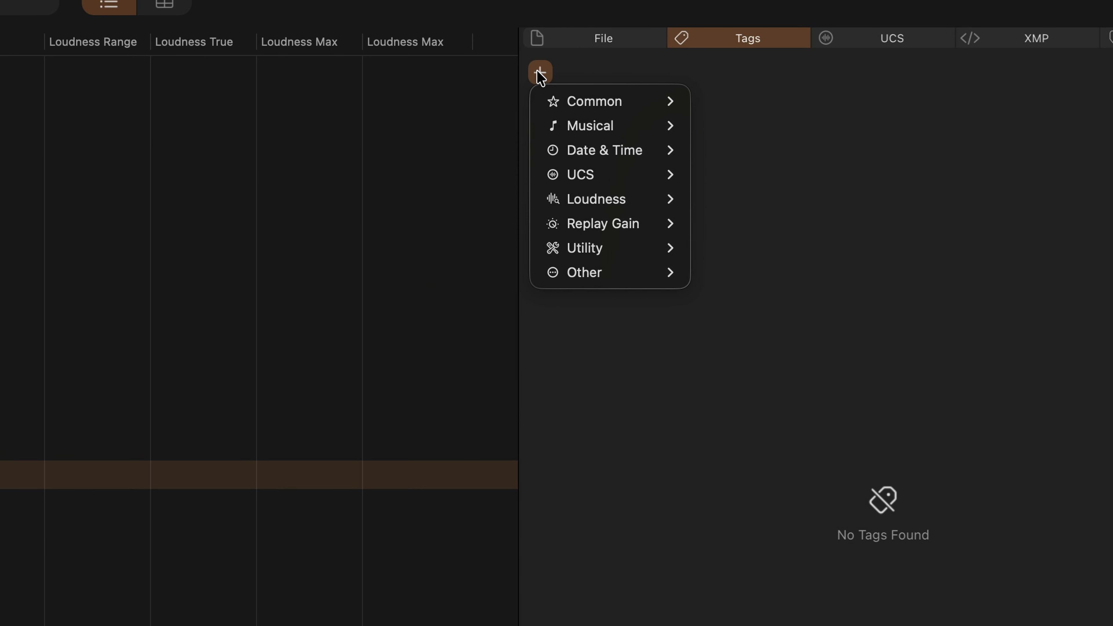
pyautogui.moveTo(798, 92)
pyautogui.moveTo(549, 132)
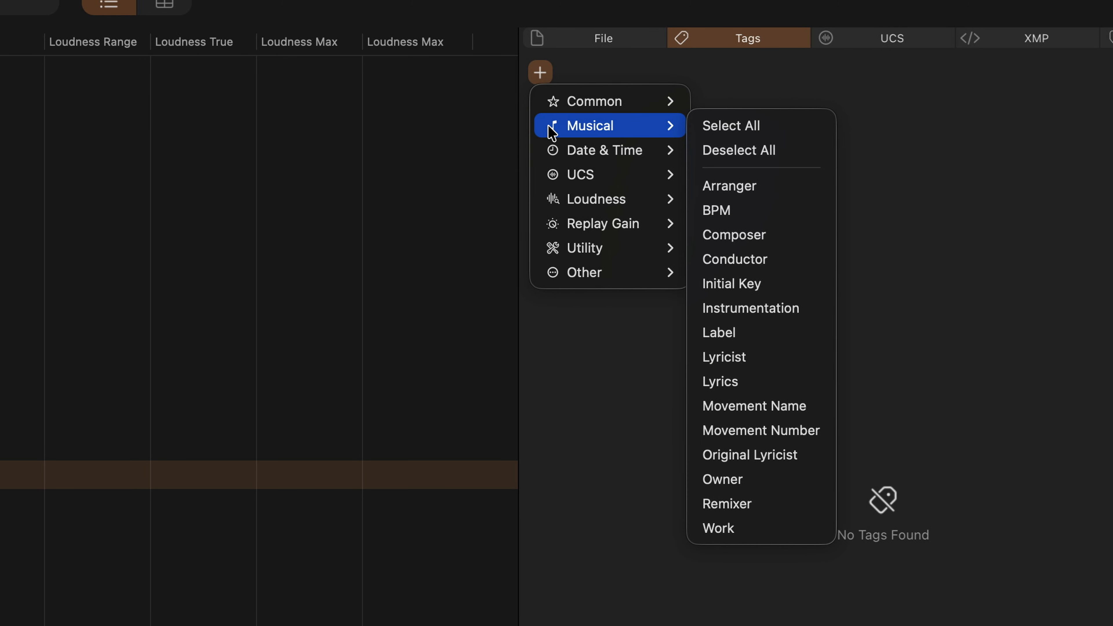
pyautogui.click(772, 211)
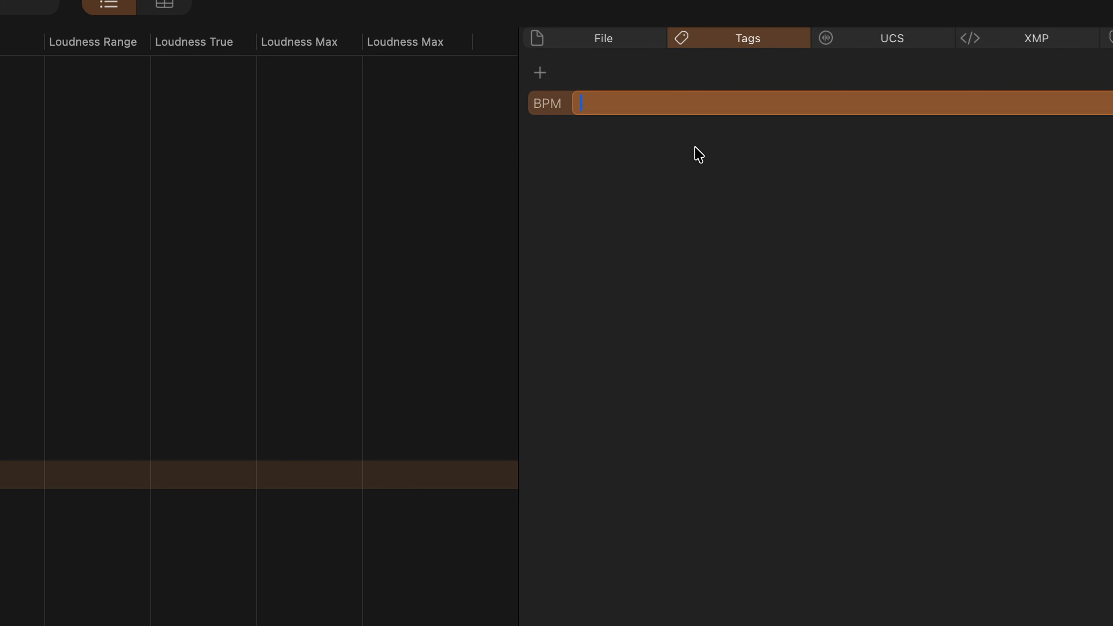
pyautogui.write('60')
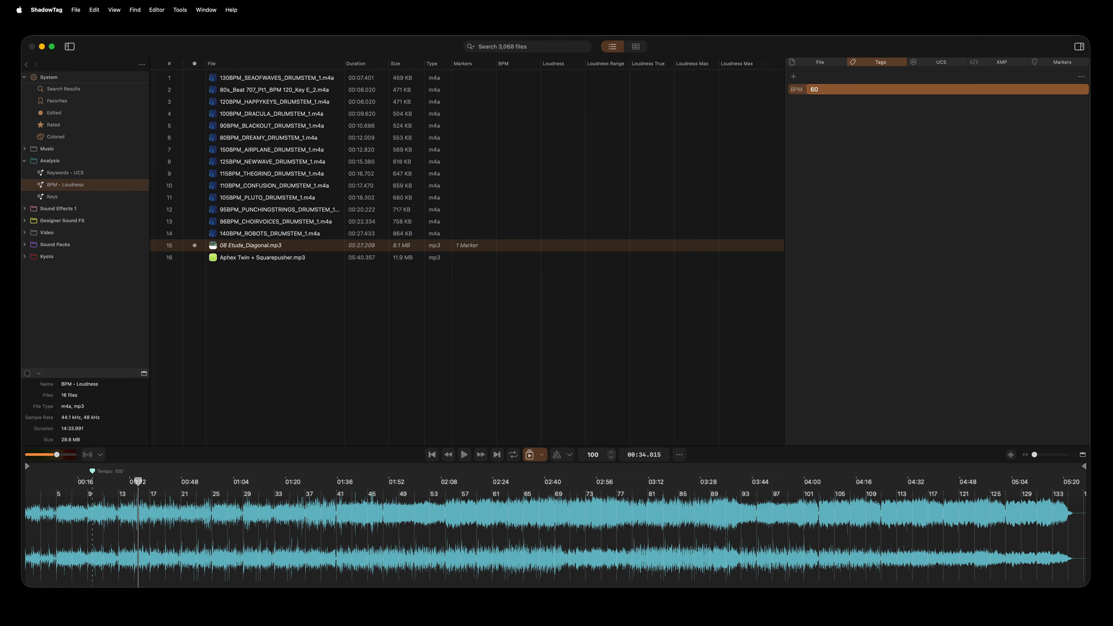
pyautogui.press('Return')
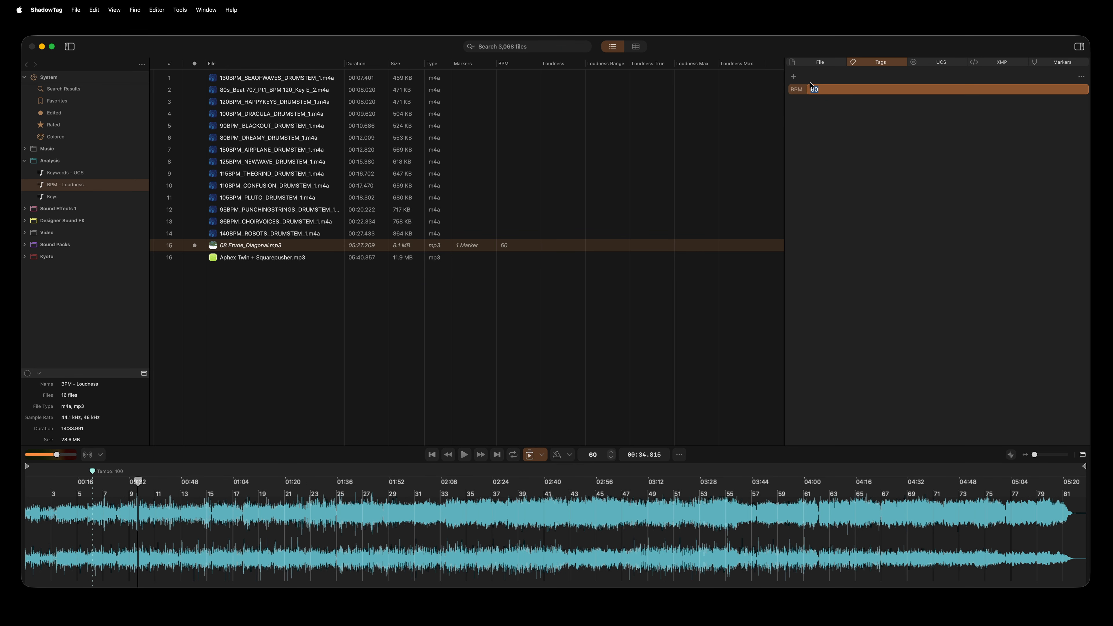
# Step: Delete the BPM tag from 08 Etude_Diagonal.mp3
pyautogui.click(795, 91)
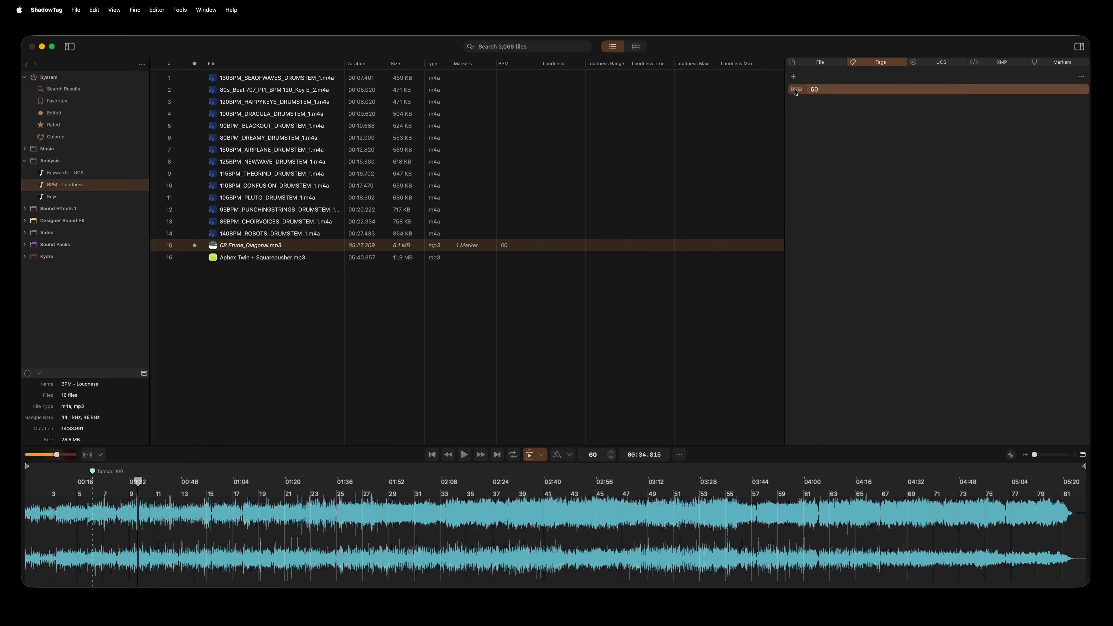
pyautogui.click(811, 113)
pyautogui.click(797, 90)
pyautogui.press('BackSpace')
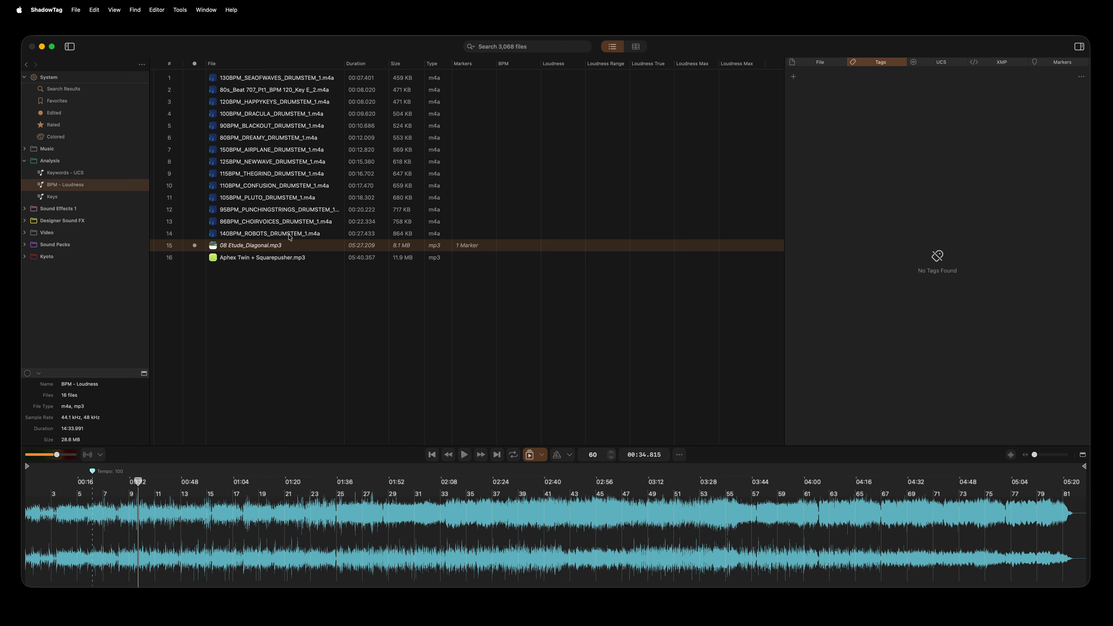
# Step: Run Detect Tempo on all 16 files of the BPM - Loudness playlist with Balanced quality and 0 (whole number) decimal places
pyautogui.click(290, 234)
pyautogui.press('Down')
pyautogui.press('Up')
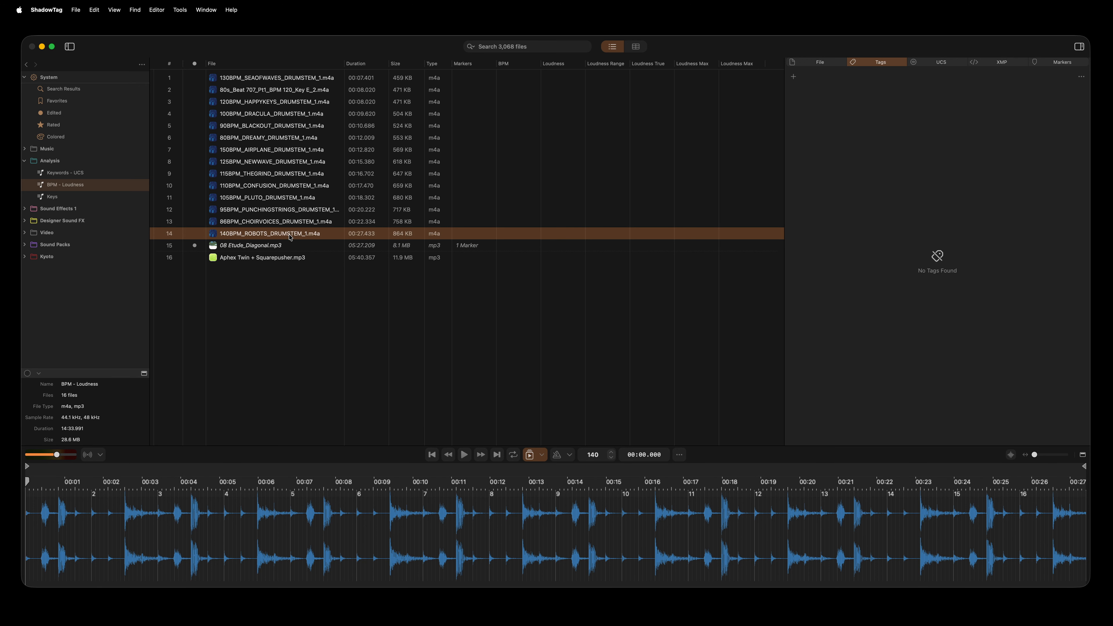
pyautogui.press('super+a')
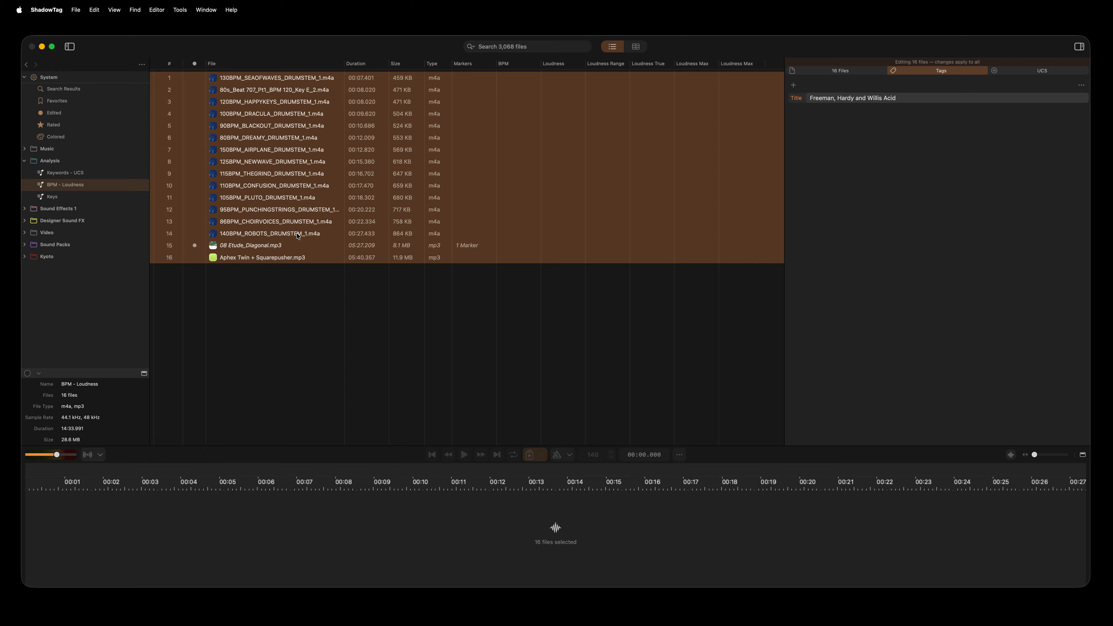
pyautogui.click(172, 7)
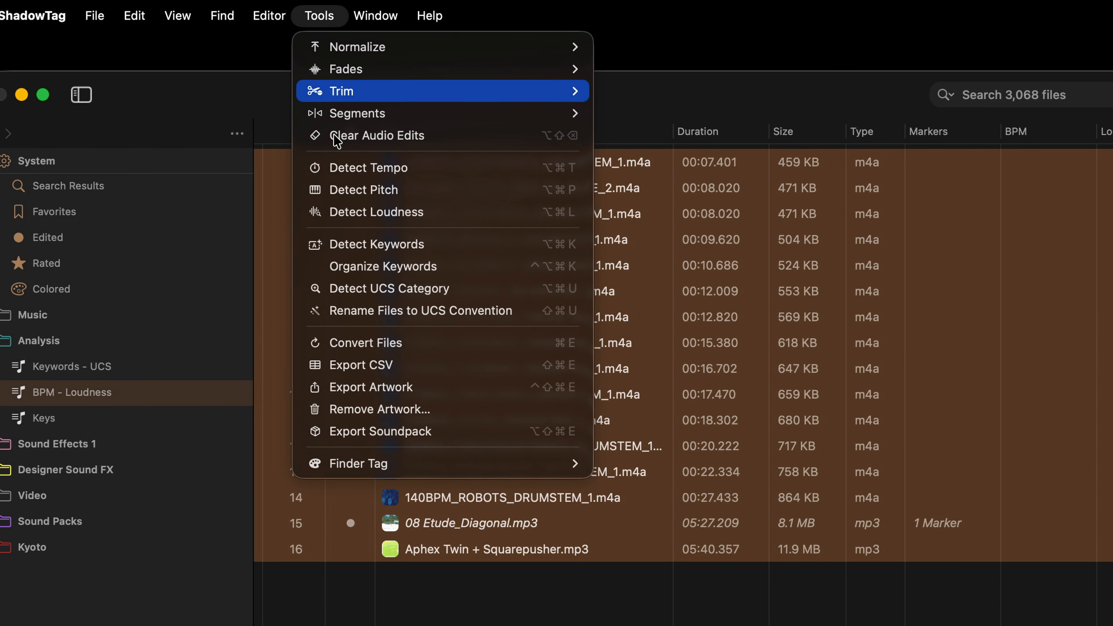
pyautogui.click(346, 171)
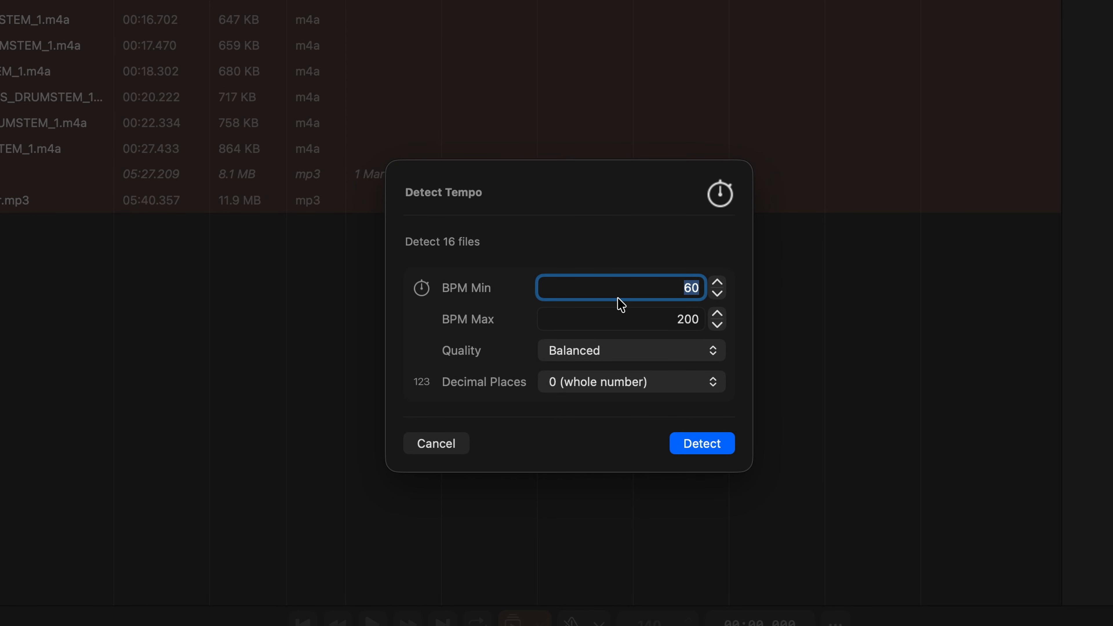
pyautogui.click(599, 350)
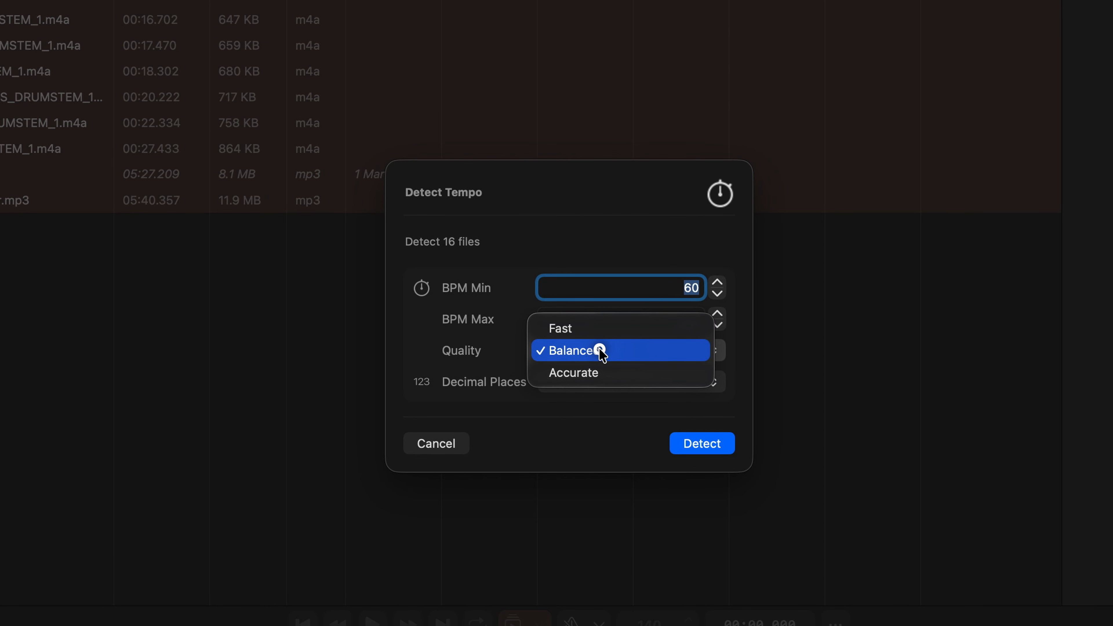
pyautogui.click(599, 350)
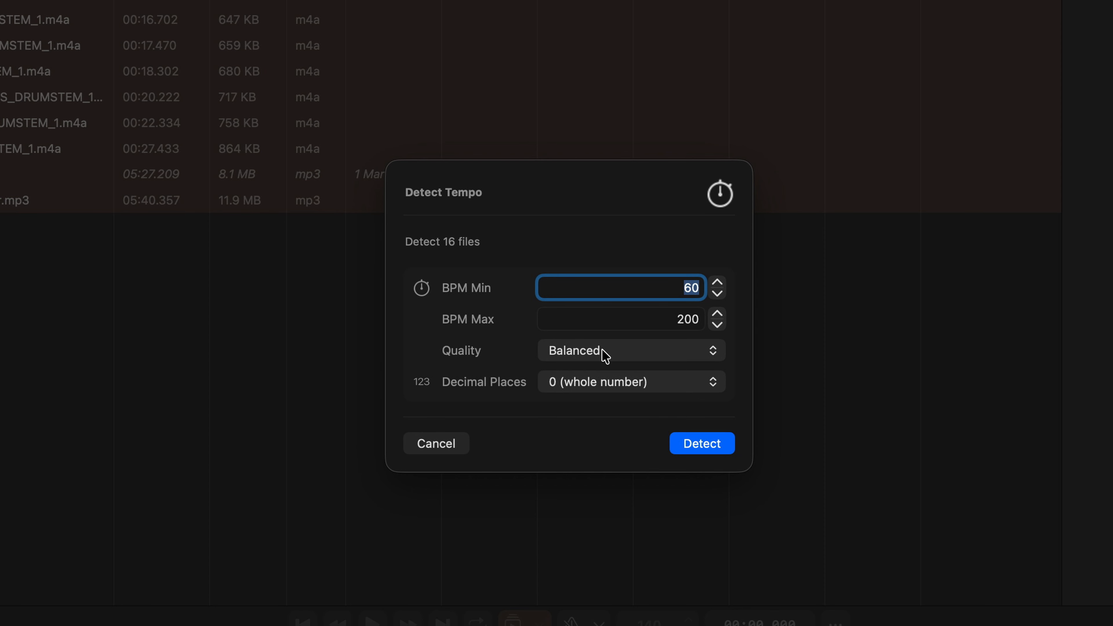
pyautogui.click(592, 383)
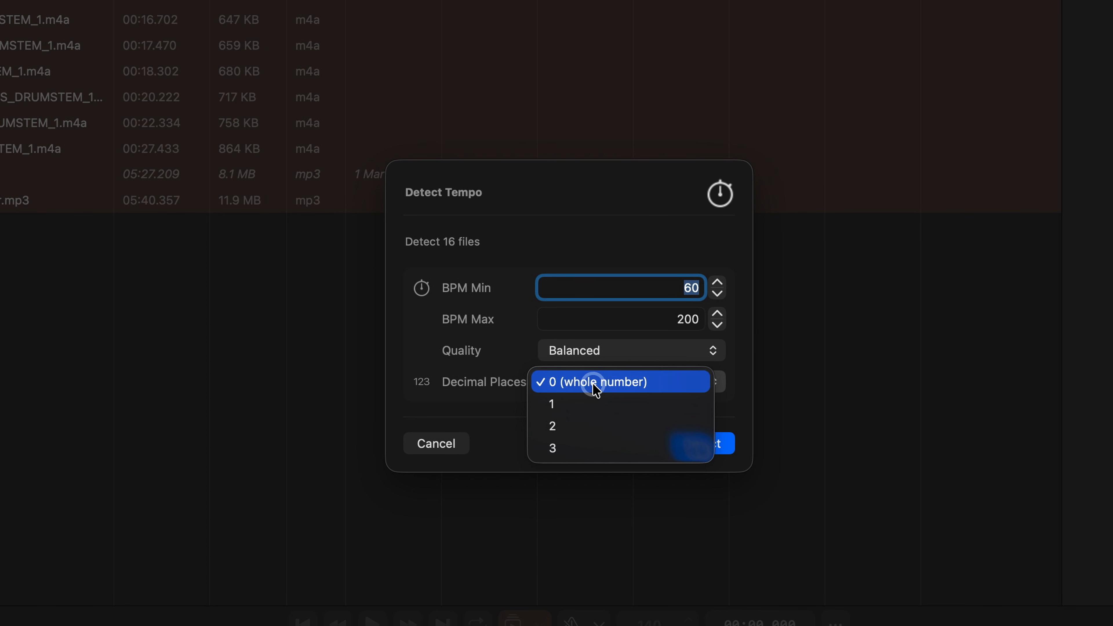
pyautogui.click(592, 383)
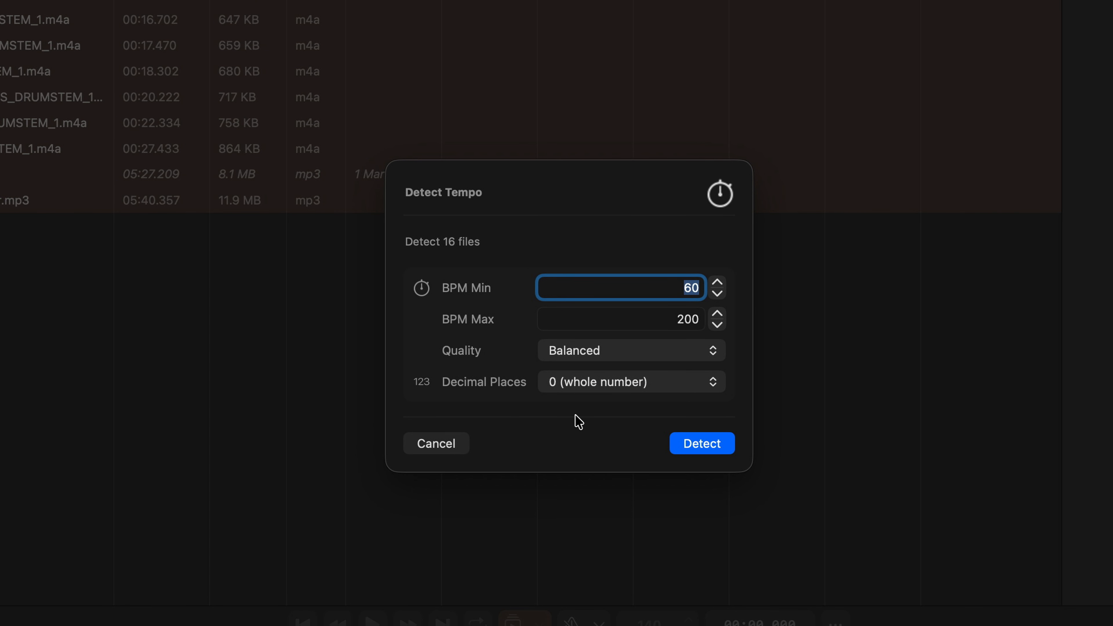
pyautogui.click(708, 444)
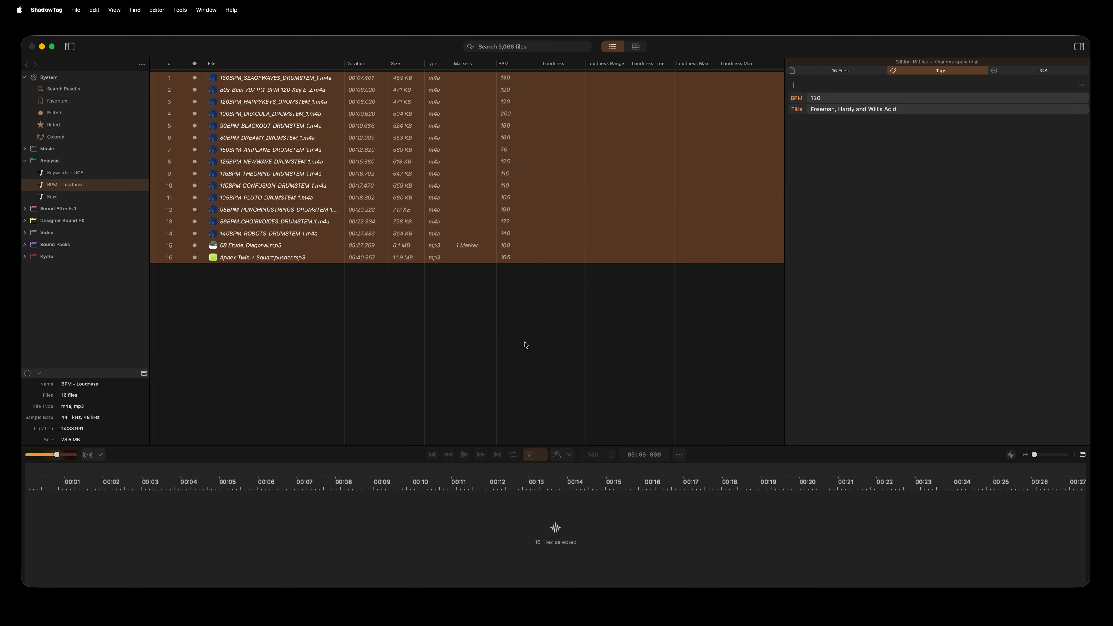
# Step: Review the detected BPM and beat grid of each file, from 130BPM_SEAOFWAVES_DRUMSTEM_1.m4a down to Aphex Twin + Squarepusher.mp3
pyautogui.click(279, 78)
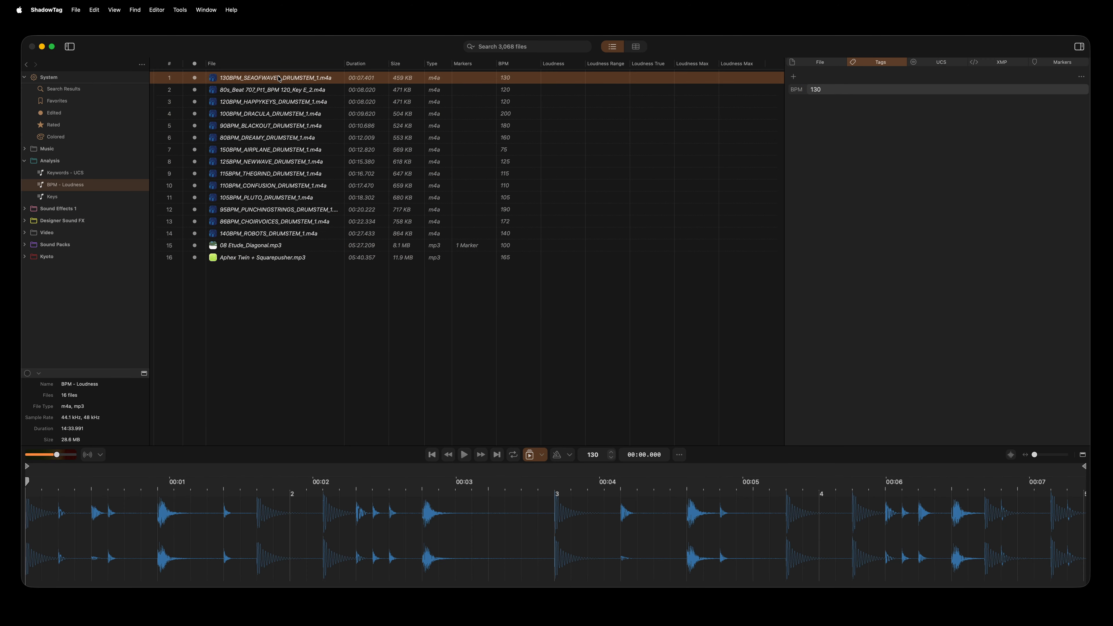
pyautogui.press('Down')
pyautogui.press('Down')
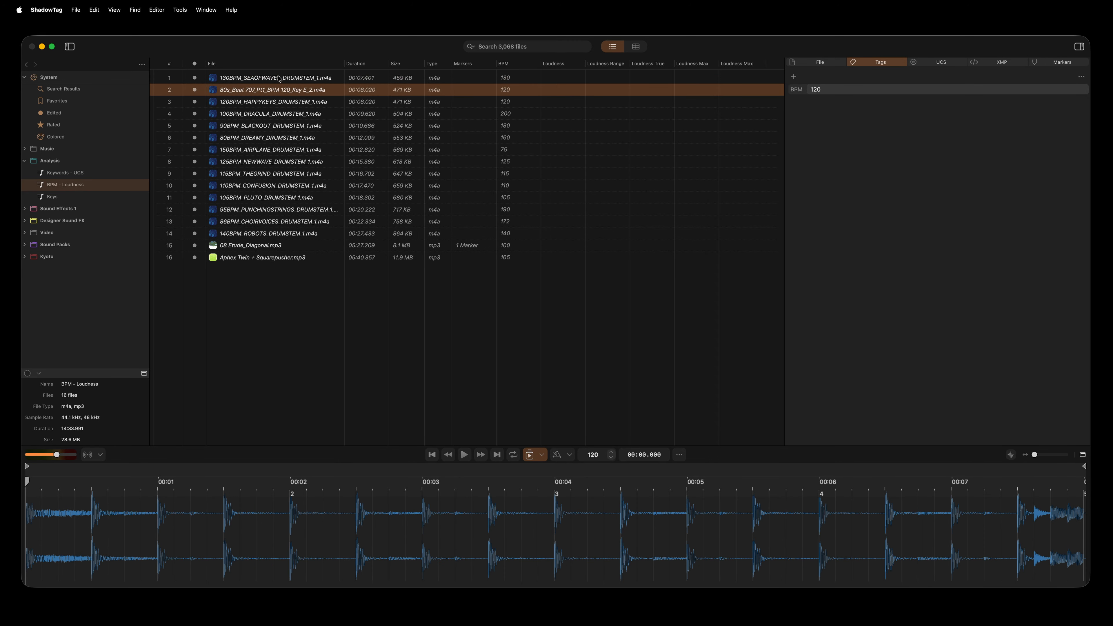
pyautogui.press('Down')
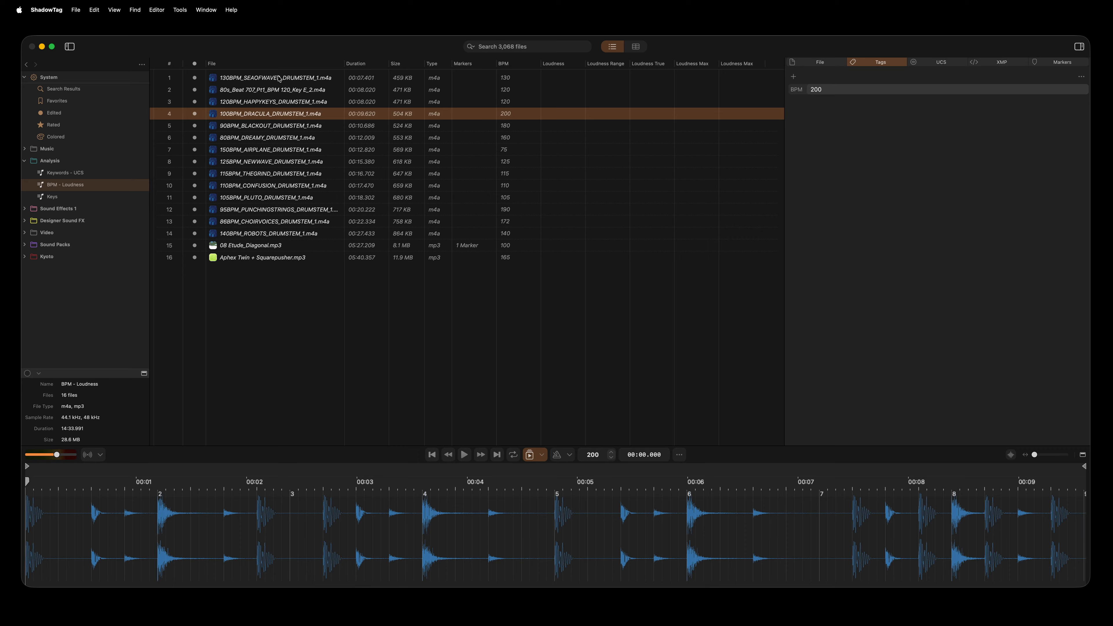
pyautogui.press('Down')
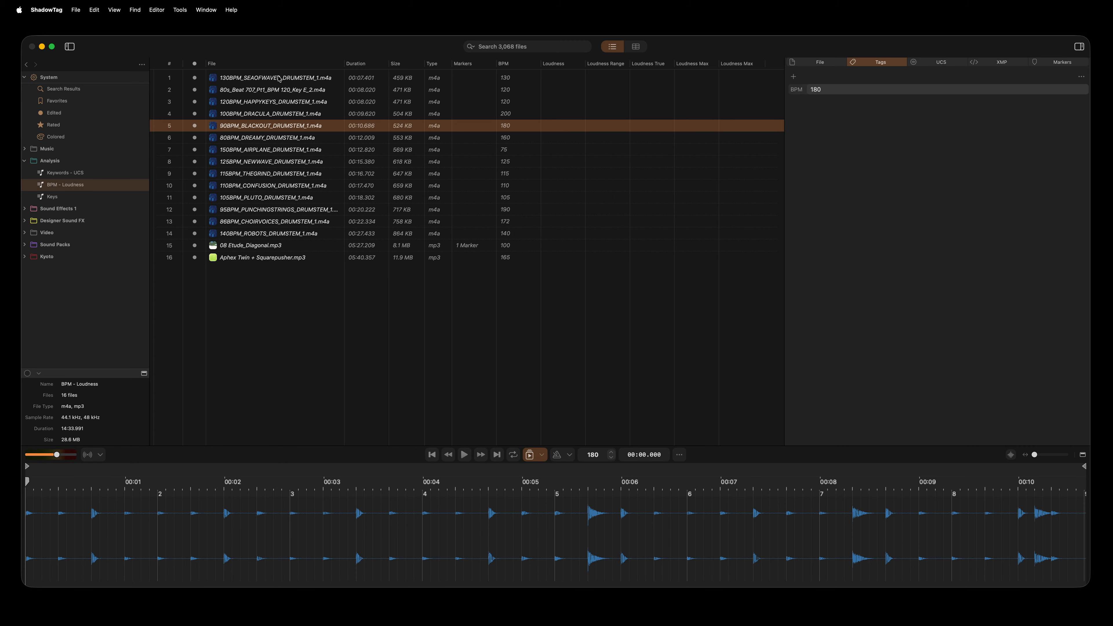
pyautogui.press('Down')
pyautogui.press('Down')
pyautogui.press('Down')
pyautogui.press('Down')
pyautogui.press('Down')
pyautogui.press('Down')
pyautogui.press('Down')
pyautogui.press('Down')
pyautogui.press('Down')
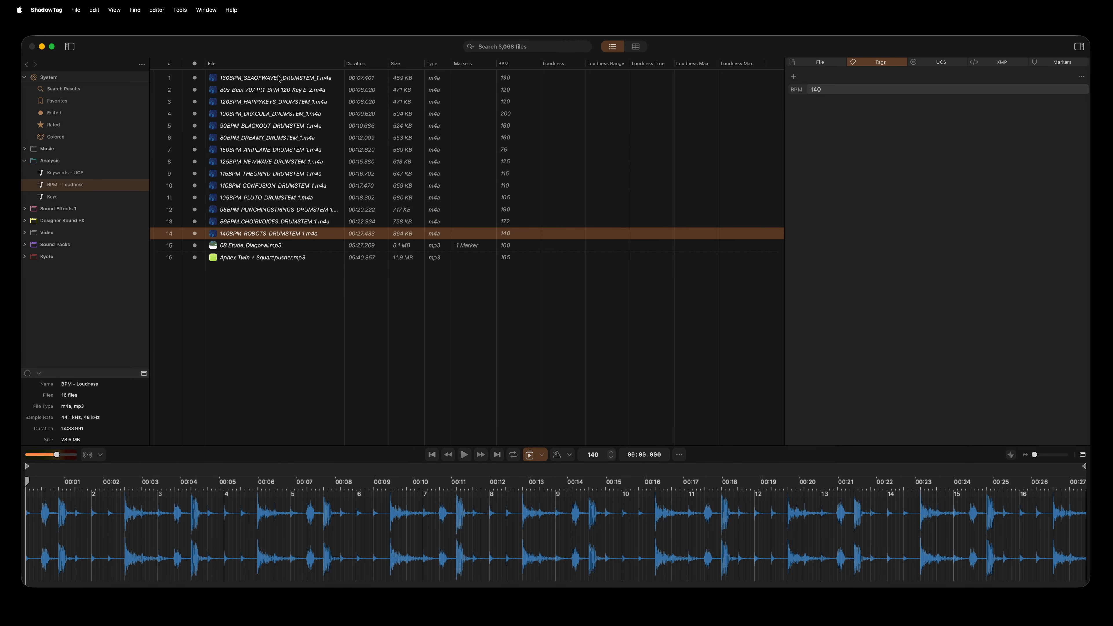
pyautogui.press('Down')
pyautogui.press('Down')
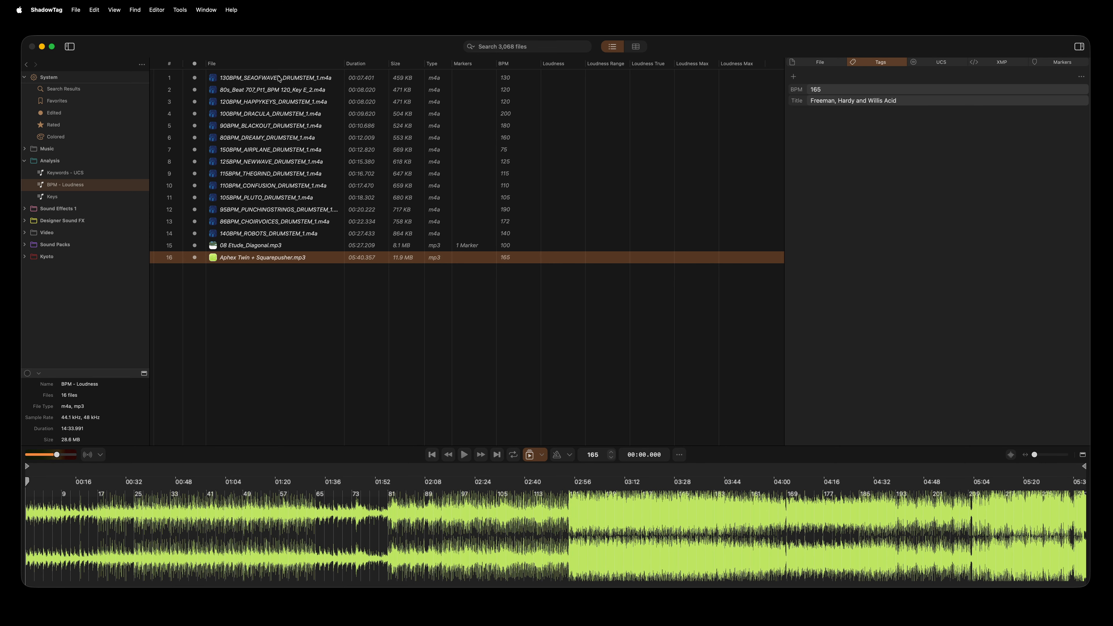
# Step: Play Aphex Twin + Squarepusher.mp3 from the start and compare its close-up waveform with the detected bar grid
pyautogui.press('super+equal')
pyautogui.press('super+equal')
pyautogui.press('super+equal')
pyautogui.press('super+equal')
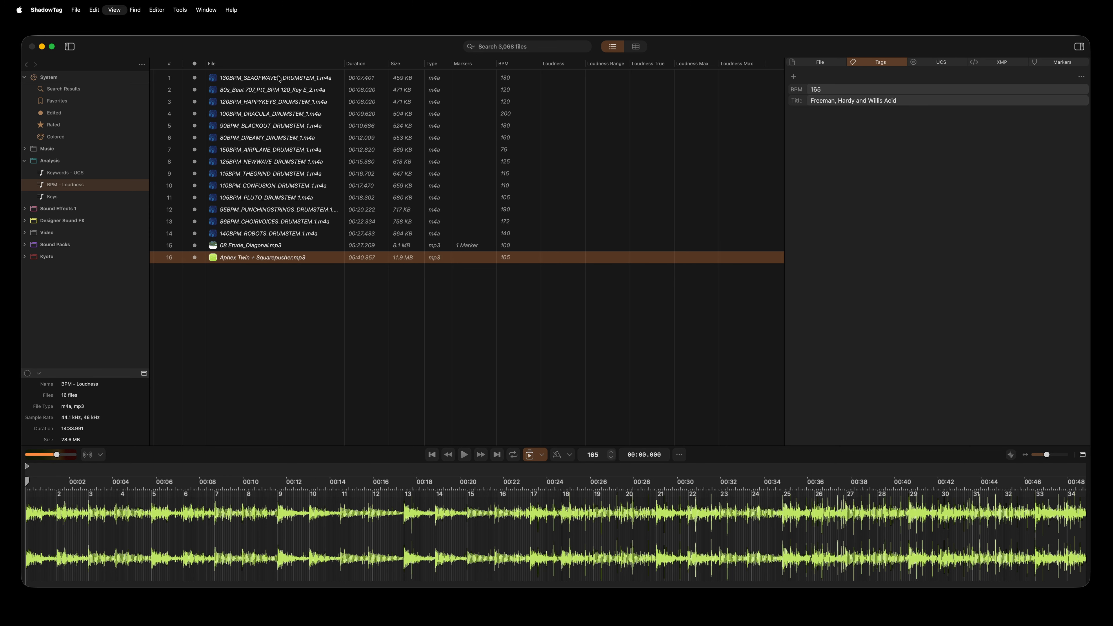
pyautogui.press('super+equal')
pyautogui.press('super+equal')
pyautogui.press('super+equal')
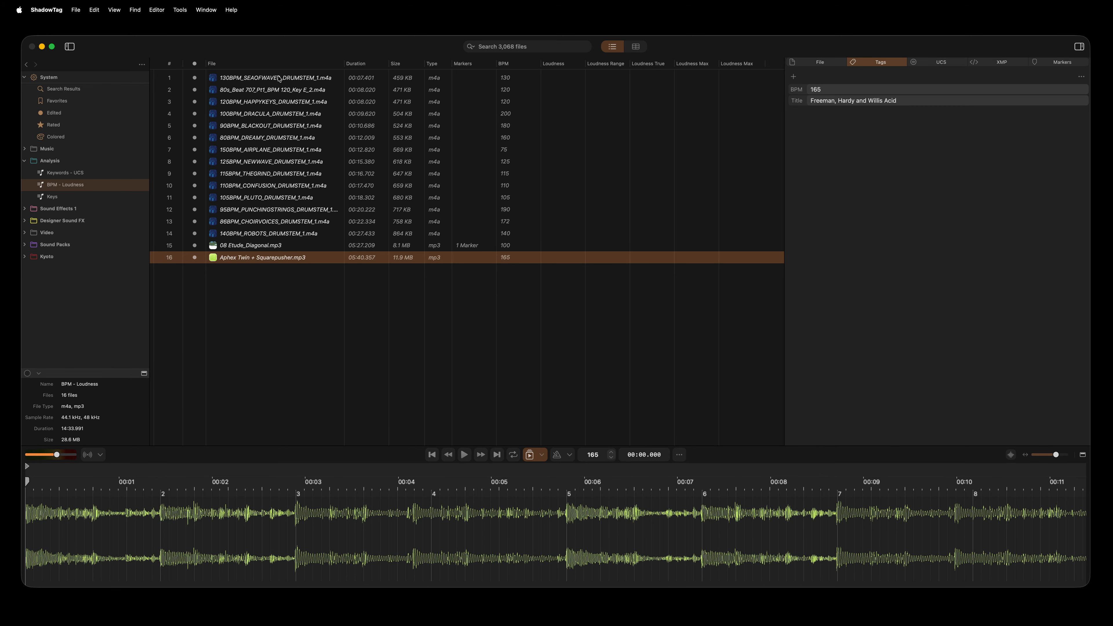
pyautogui.press('super+equal')
pyautogui.press('space')
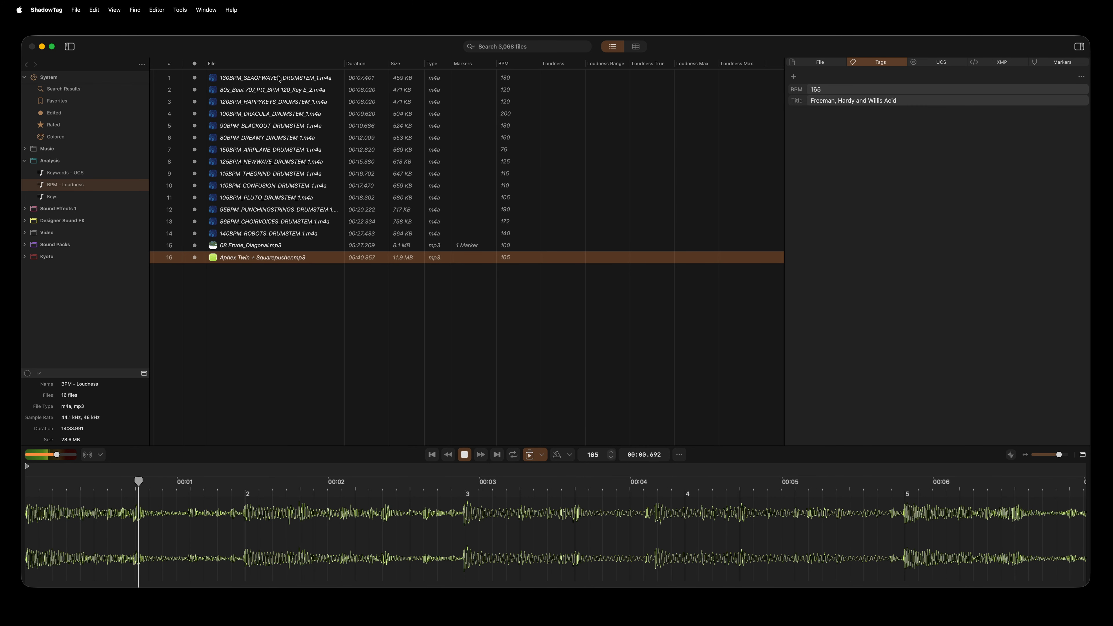
pyautogui.press('super+minus')
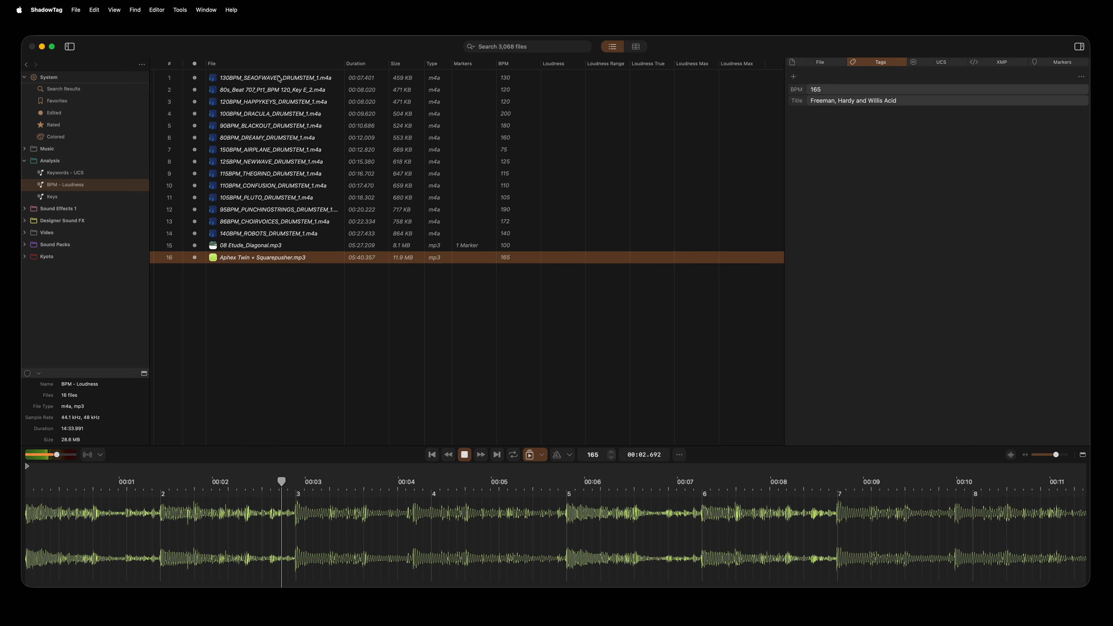
pyautogui.press('super+minus')
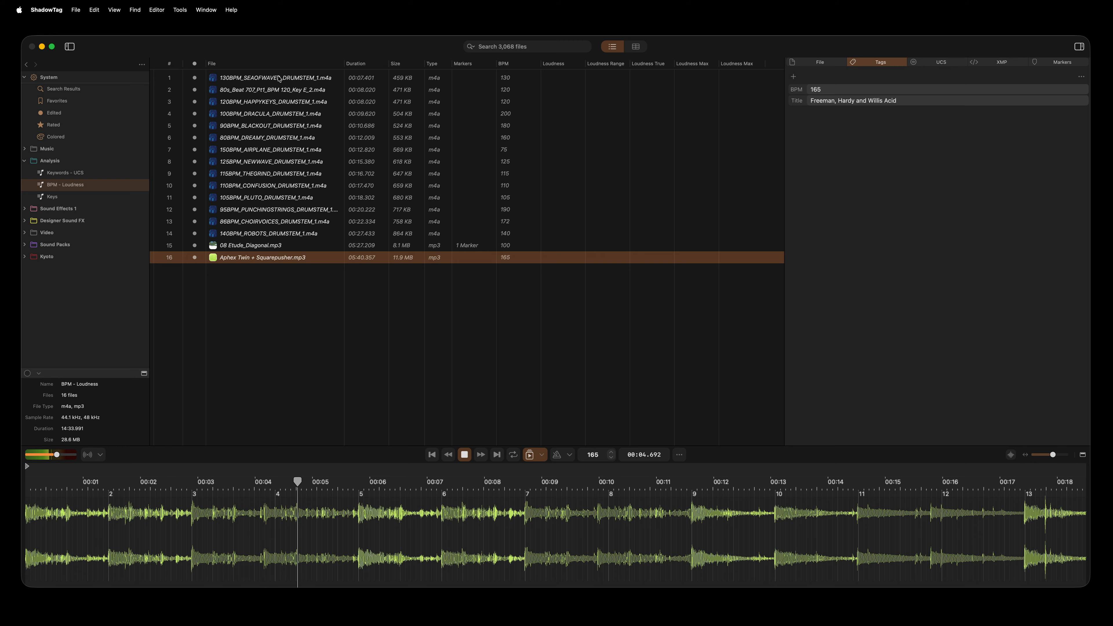
pyautogui.press('super+minus')
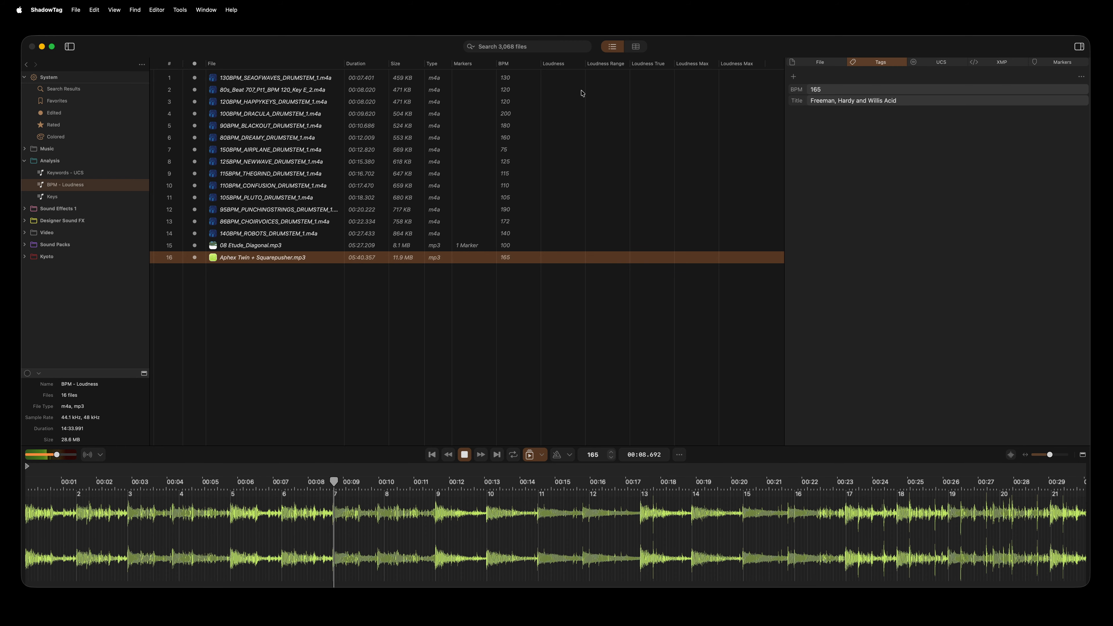
# Step: Stop playback, compare the bar grid with the close-up waveform up to bar 41, and place the playhead at the start of that bar
pyautogui.press('super+plus')
pyautogui.press('super+plus')
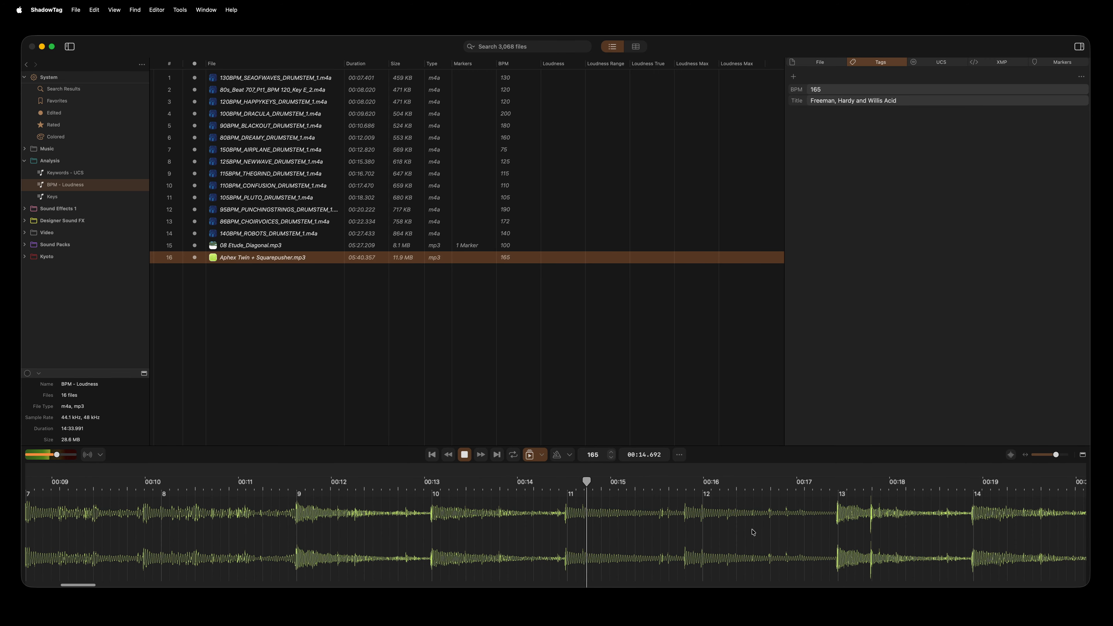
pyautogui.press('space')
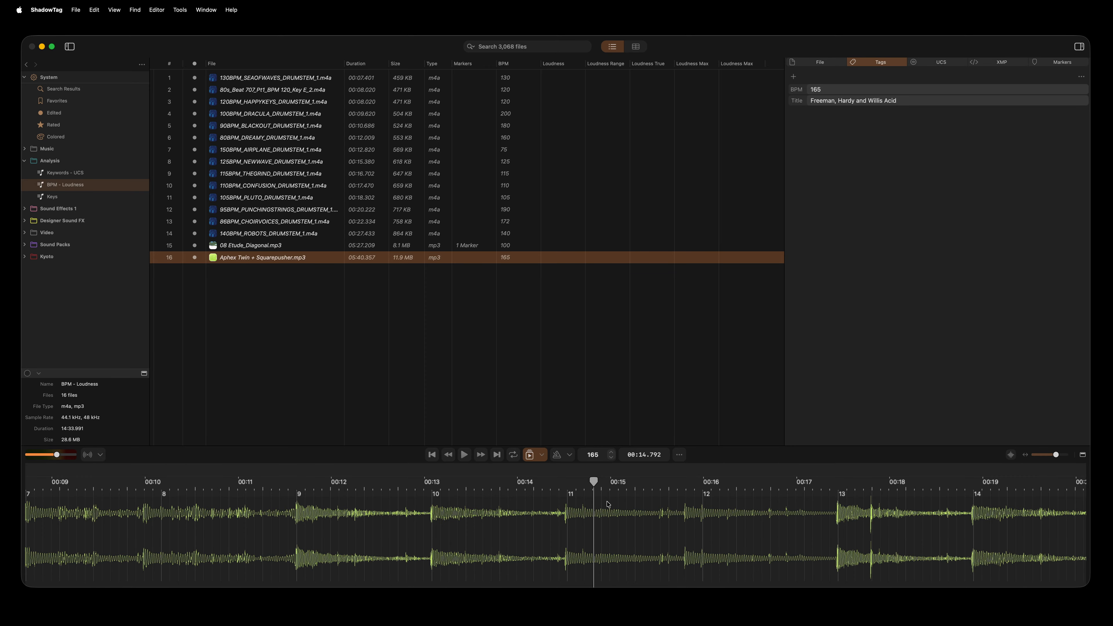
pyautogui.hscroll(10, 619, 507)
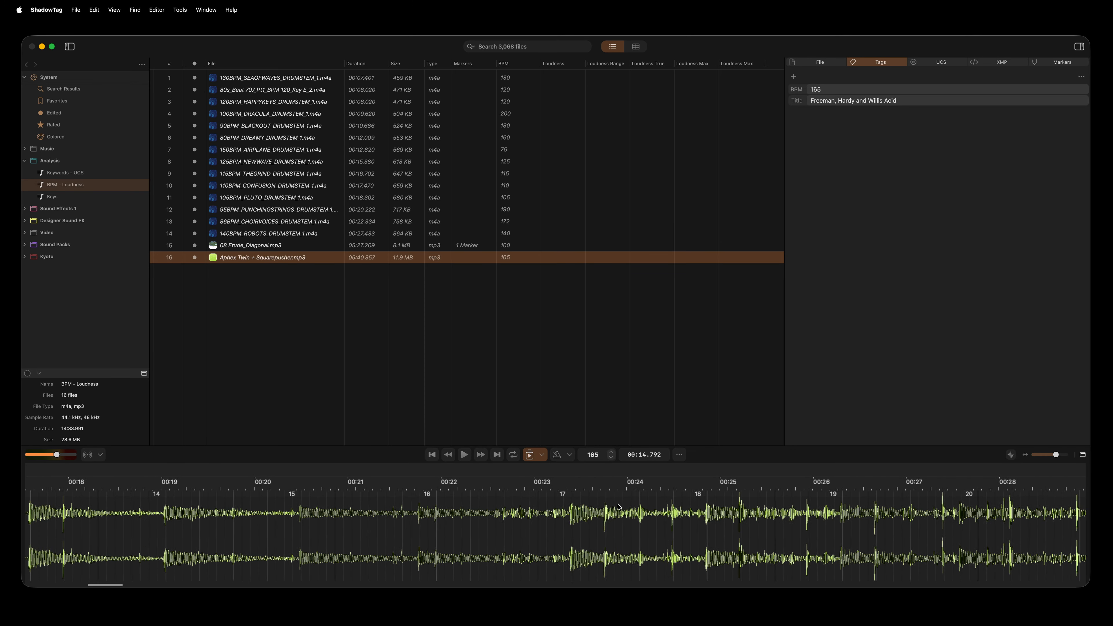
pyautogui.hscroll(20, 618, 507)
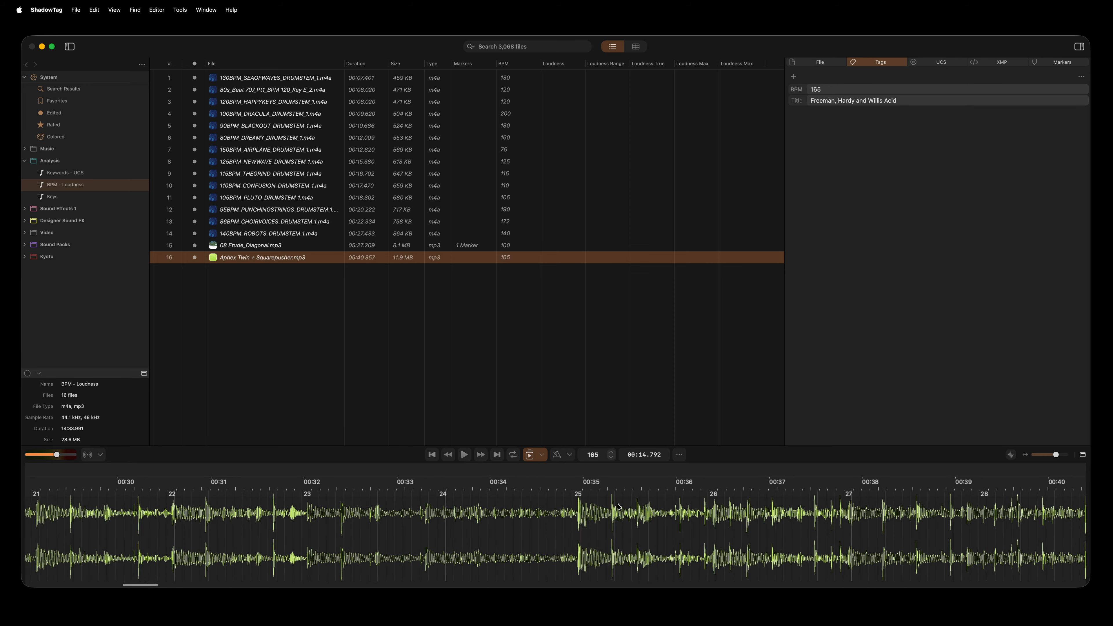
pyautogui.hscroll(7, 618, 508)
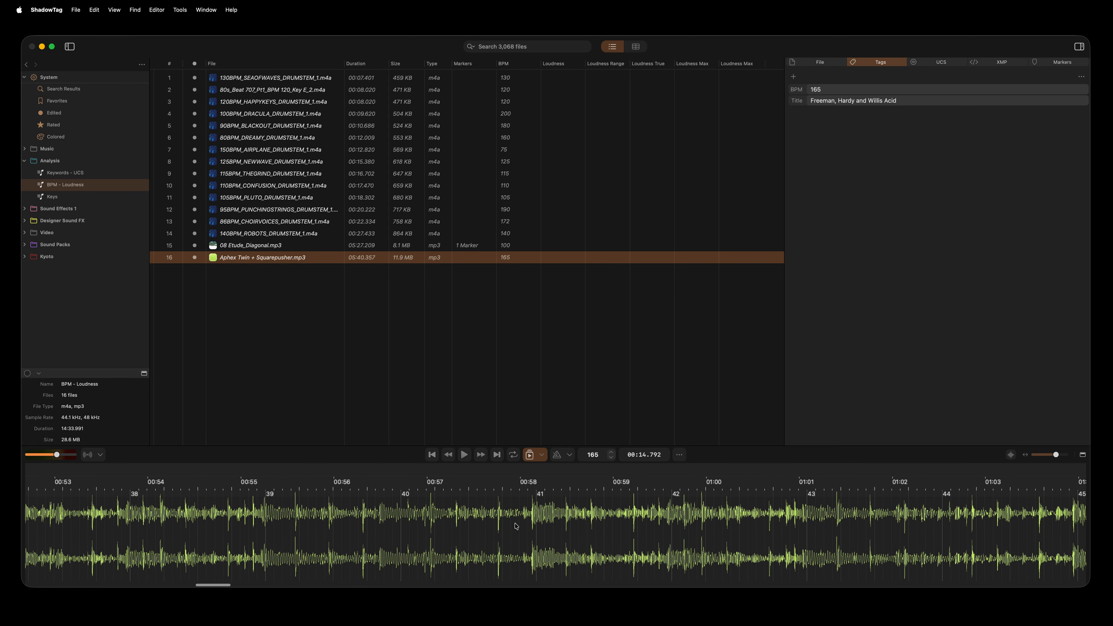
pyautogui.click(537, 508)
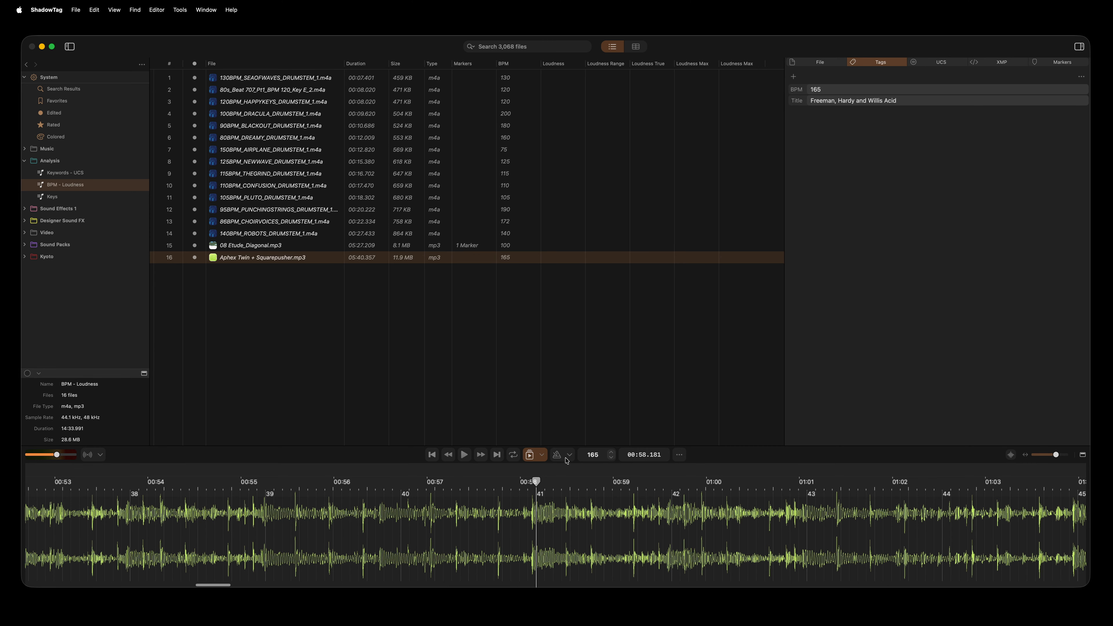
# Step: Set the tempo of Aphex Twin + Squarepusher.mp3 to 165.1 BPM
pyautogui.click(594, 455)
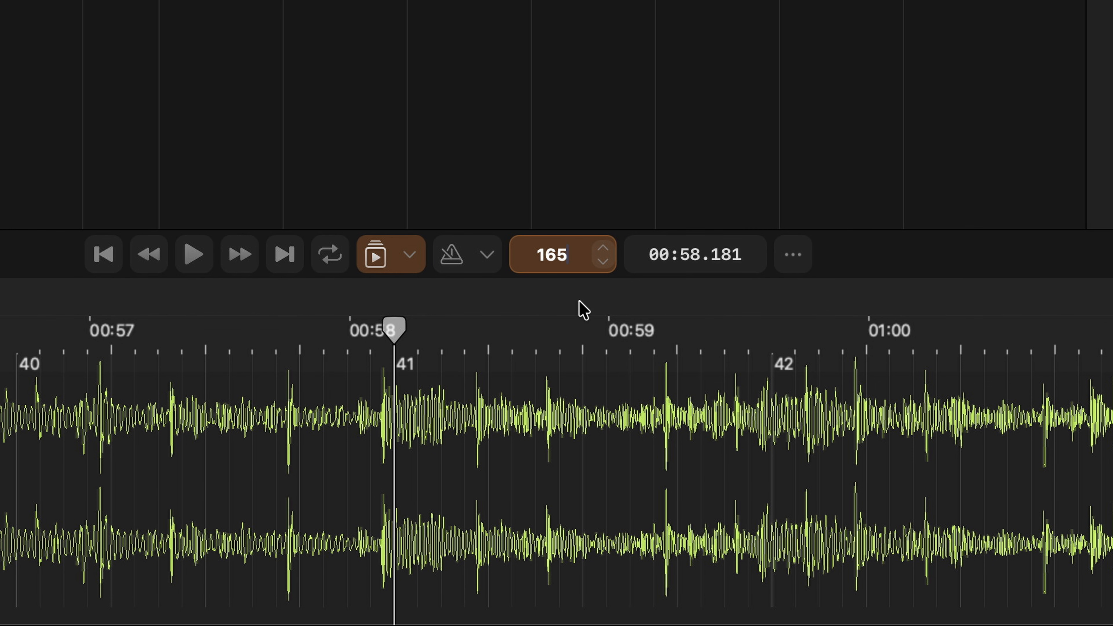
pyautogui.write('.1')
pyautogui.press('Return')
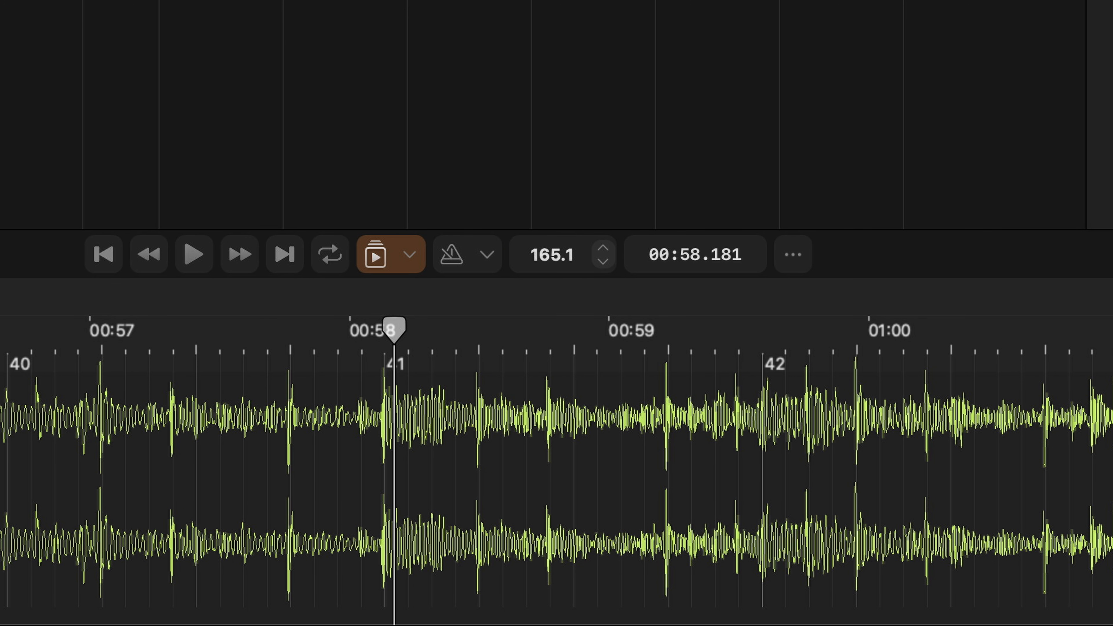
# Step: Check the transients around bar 41 up close and refine the file's tempo to 165.13 BPM
pyautogui.press('super+equal')
pyautogui.press('super+equal')
pyautogui.press('super+equal')
pyautogui.press('super+equal')
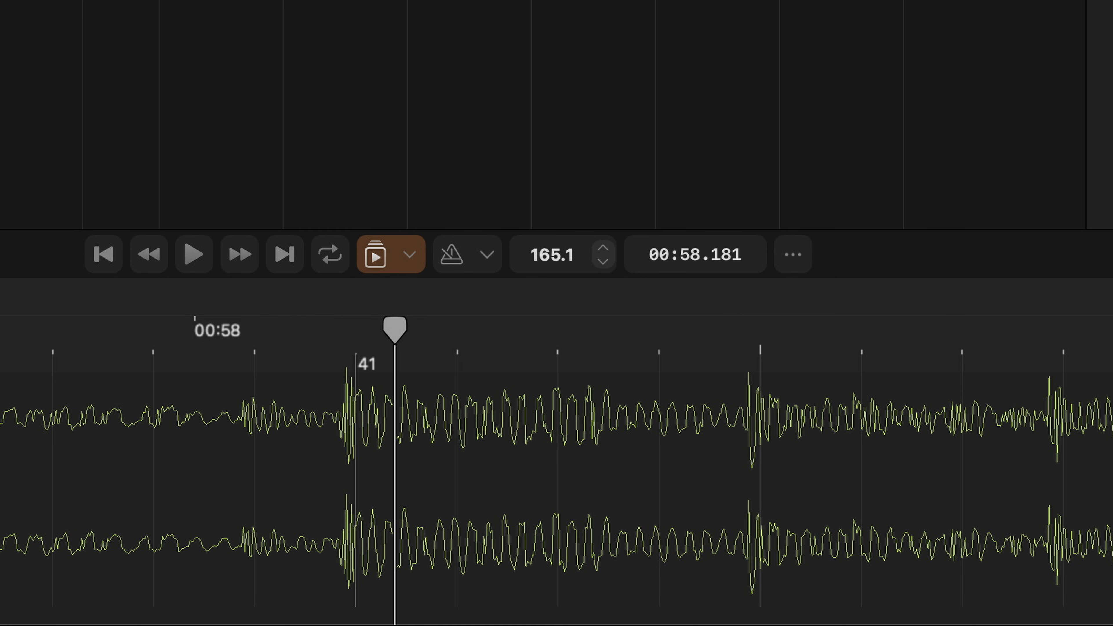
pyautogui.click(575, 252)
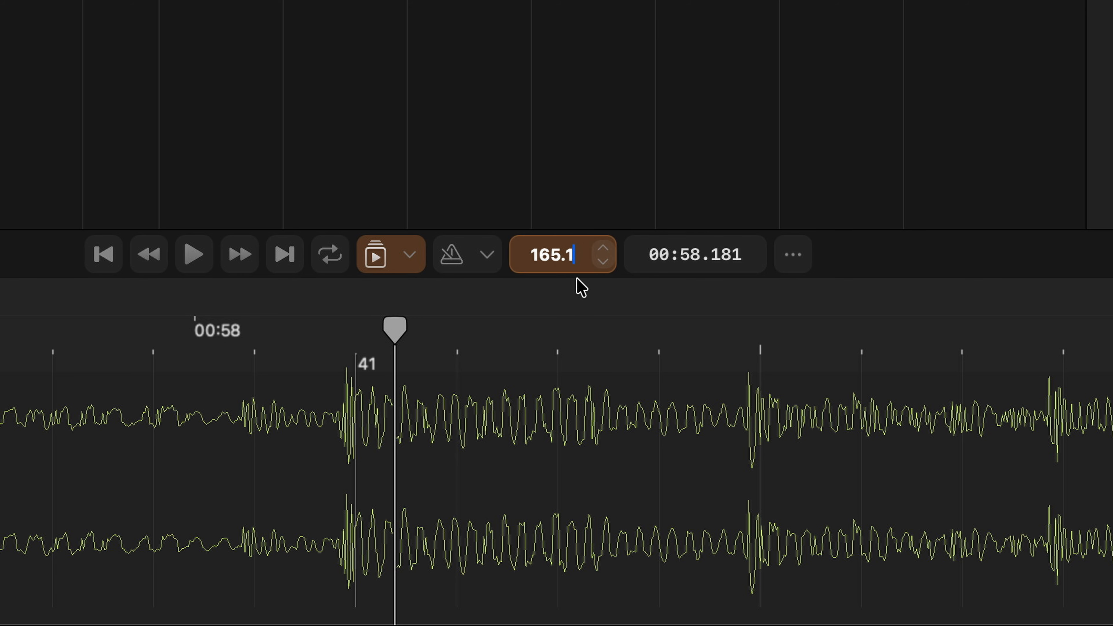
pyautogui.write('3')
pyautogui.press('Return')
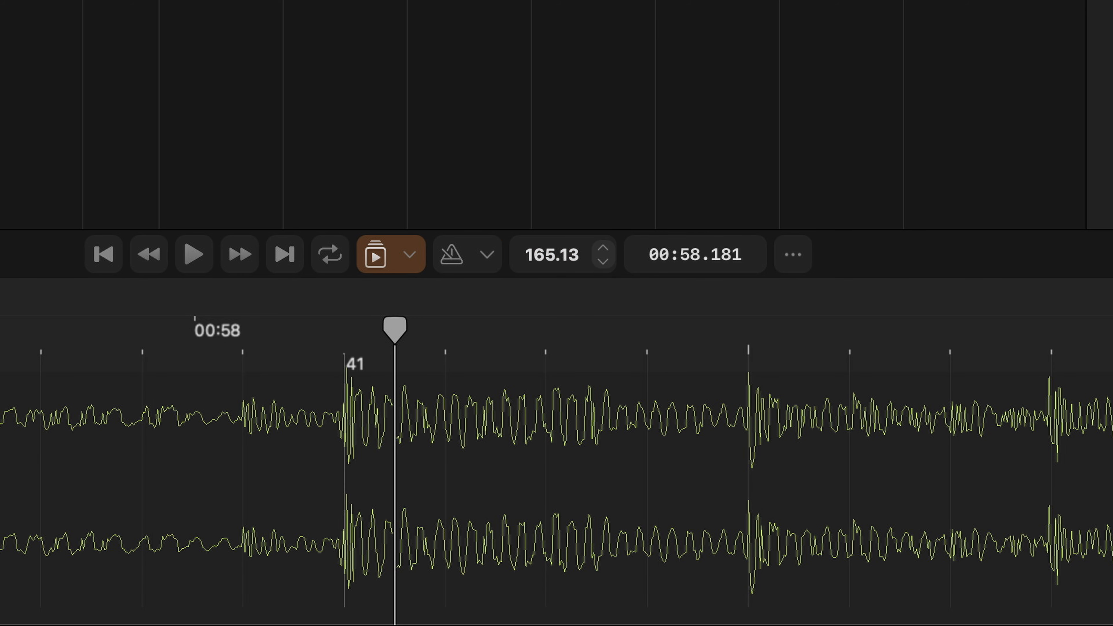
# Step: Play the track from the start, skip ahead to about bar 169, stop, and place the playhead at about 01:15
pyautogui.press('Return')
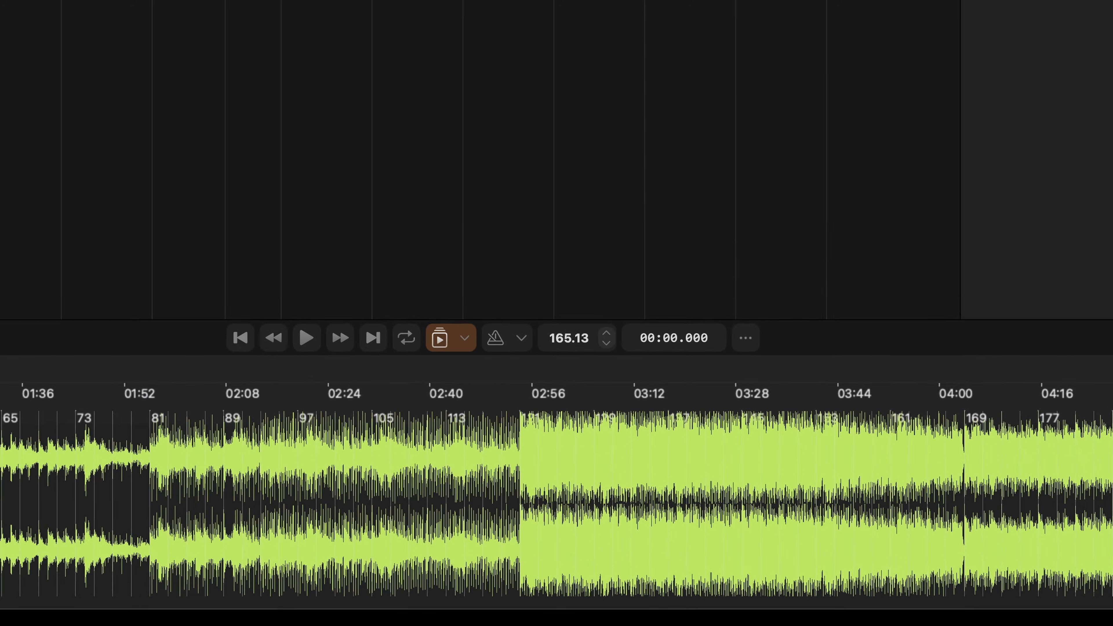
pyautogui.press('space')
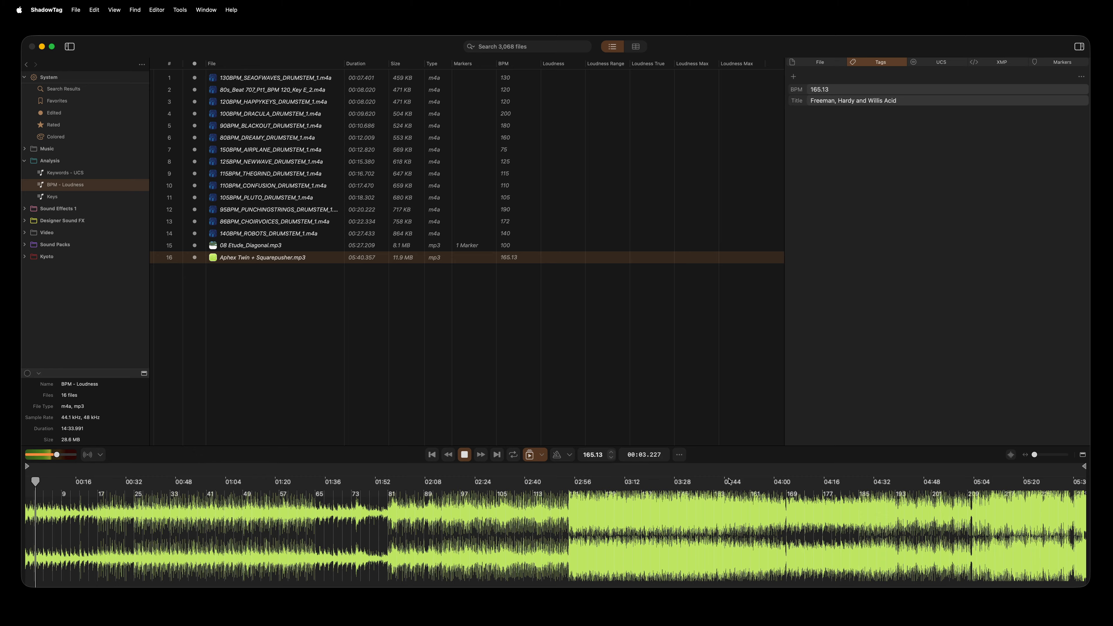
pyautogui.click(785, 482)
pyautogui.press('space')
pyautogui.click(258, 480)
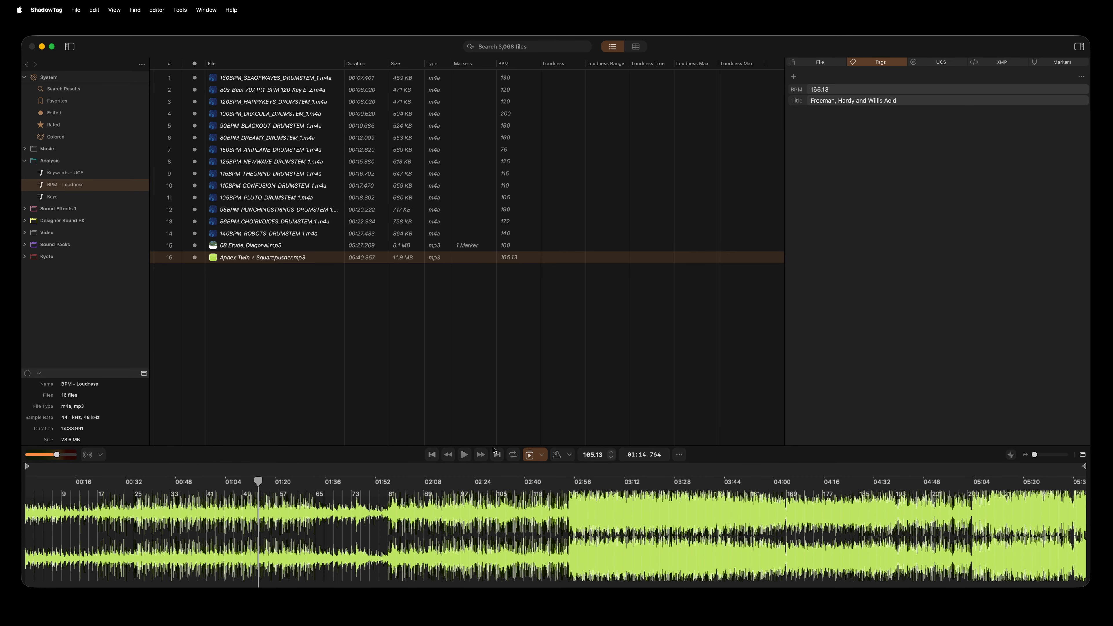
# Step: Turn on the metronome and look at its volume and pan settings
pyautogui.click(557, 454)
pyautogui.click(571, 456)
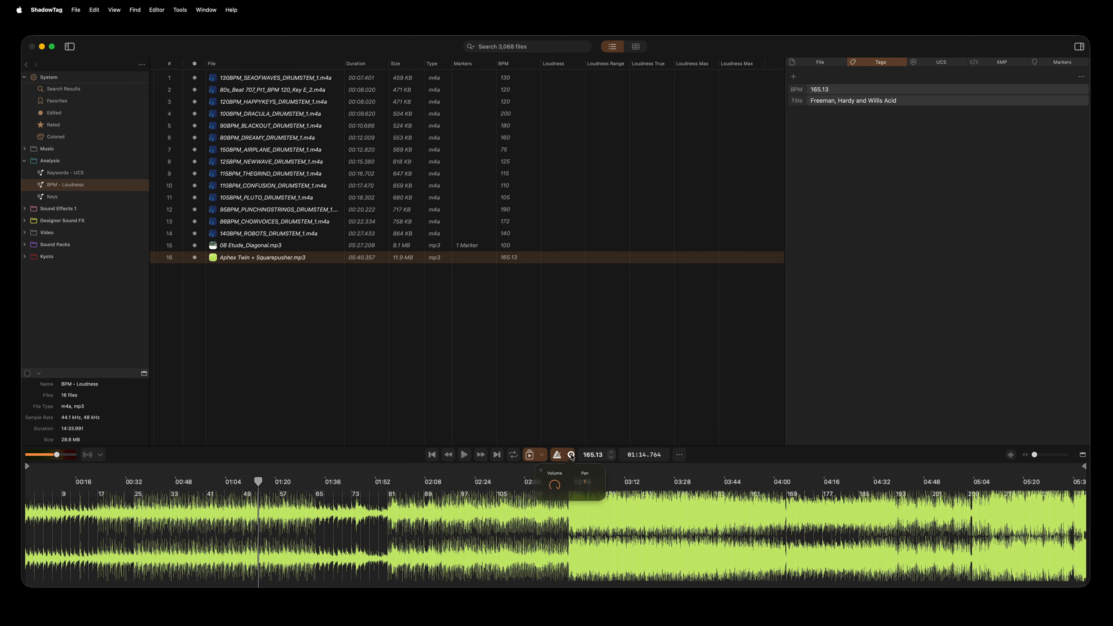
pyautogui.click(571, 455)
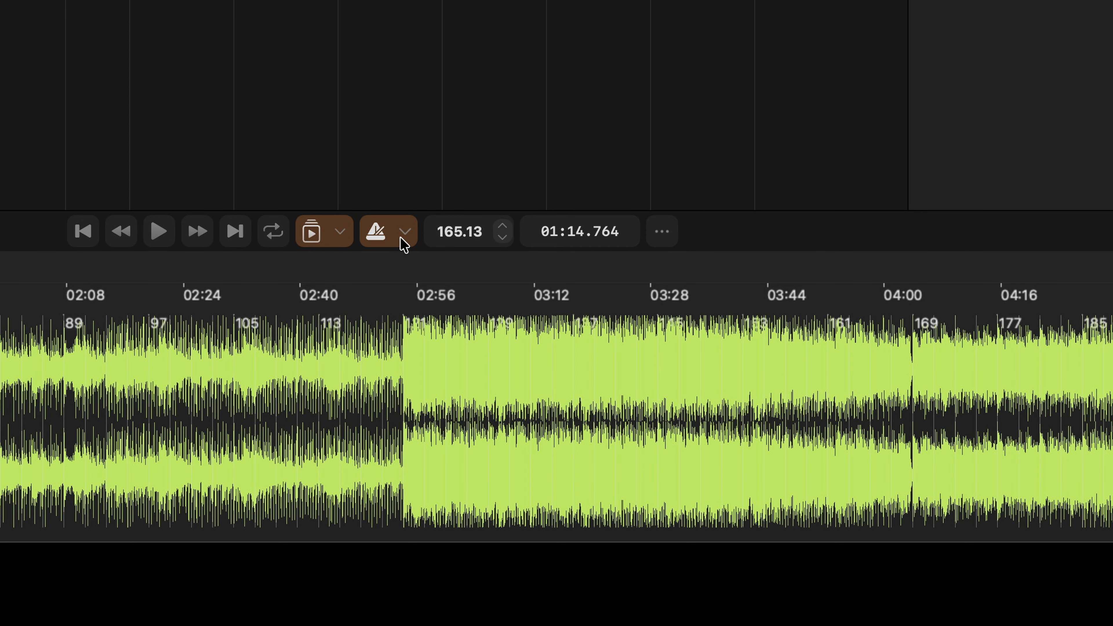
# Step: Inspect the beat grid closely around bars 53 to 56 and set Snap to Eighth Note
pyautogui.press('super+equal')
pyautogui.press('super+equal')
pyautogui.press('super+equal')
pyautogui.press('super+equal')
pyautogui.press('super+equal')
pyautogui.press('super+equal')
pyautogui.press('super+equal')
pyautogui.press('super+equal')
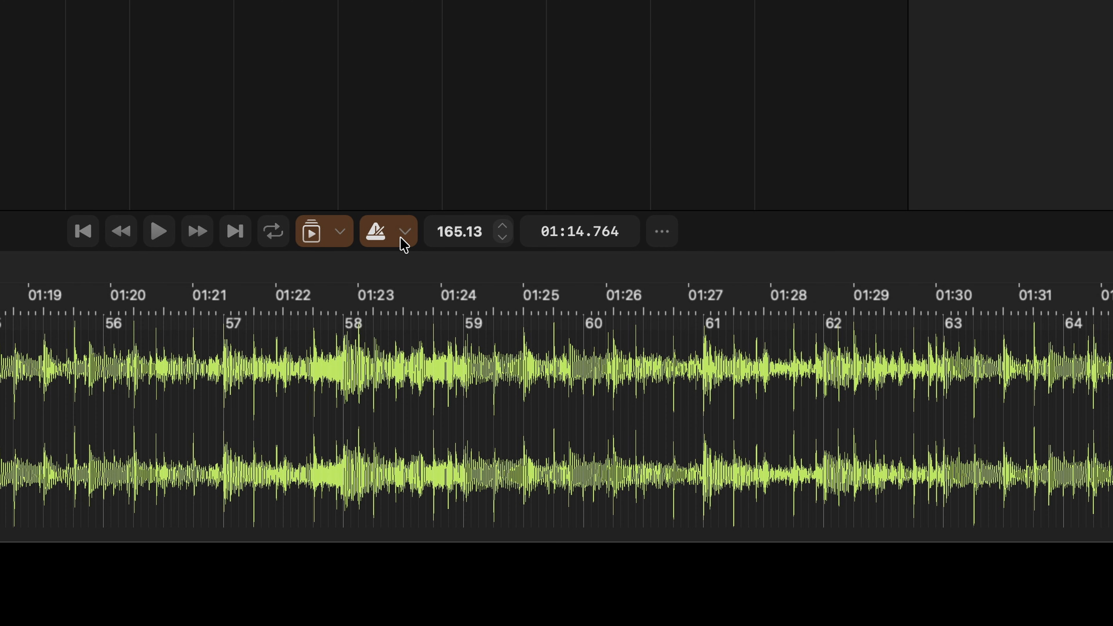
pyautogui.press('super+equal')
pyautogui.press('super+minus')
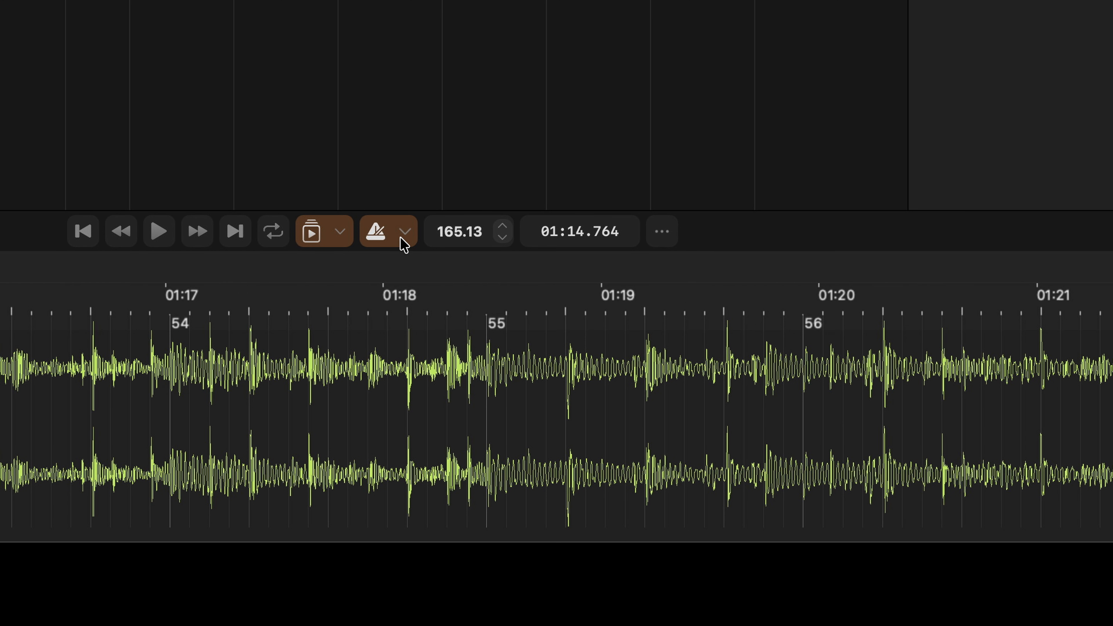
pyautogui.click(664, 234)
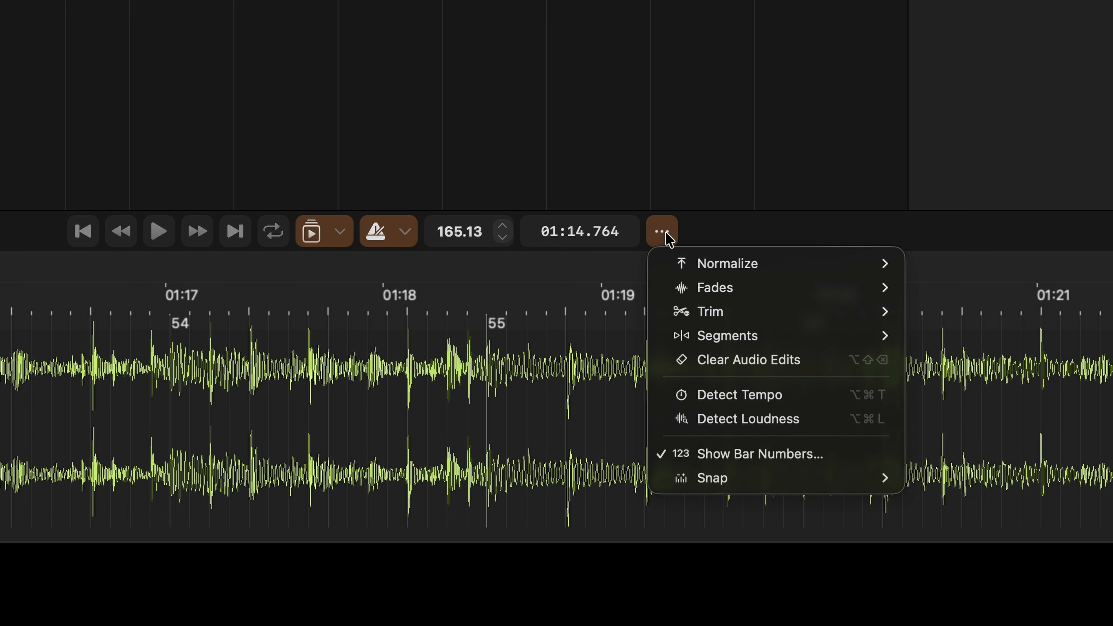
pyautogui.moveTo(730, 480)
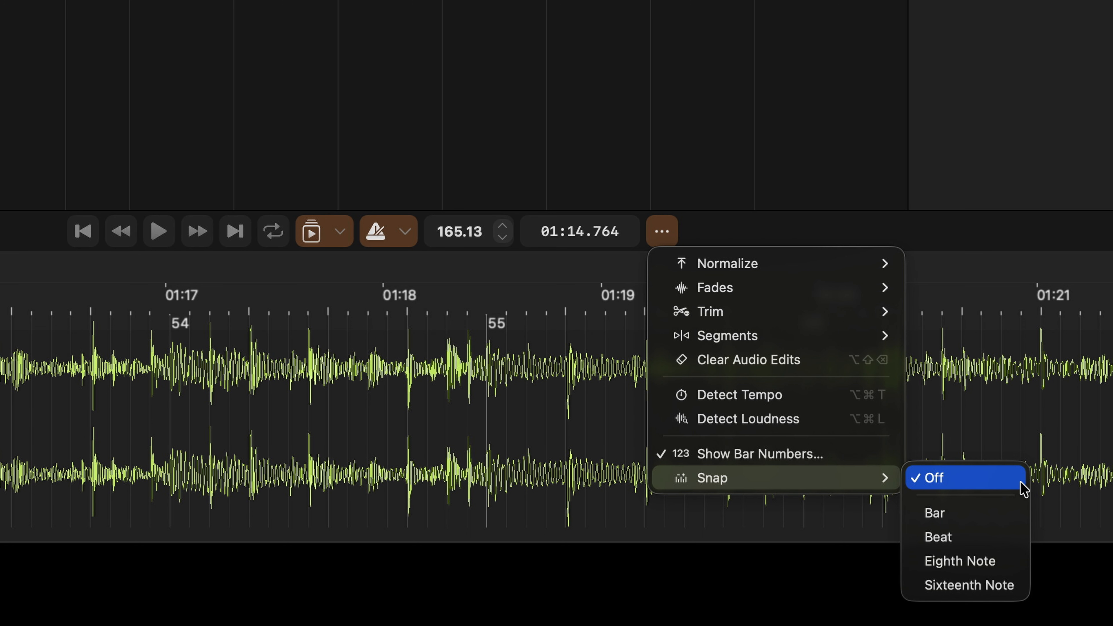
pyautogui.click(988, 561)
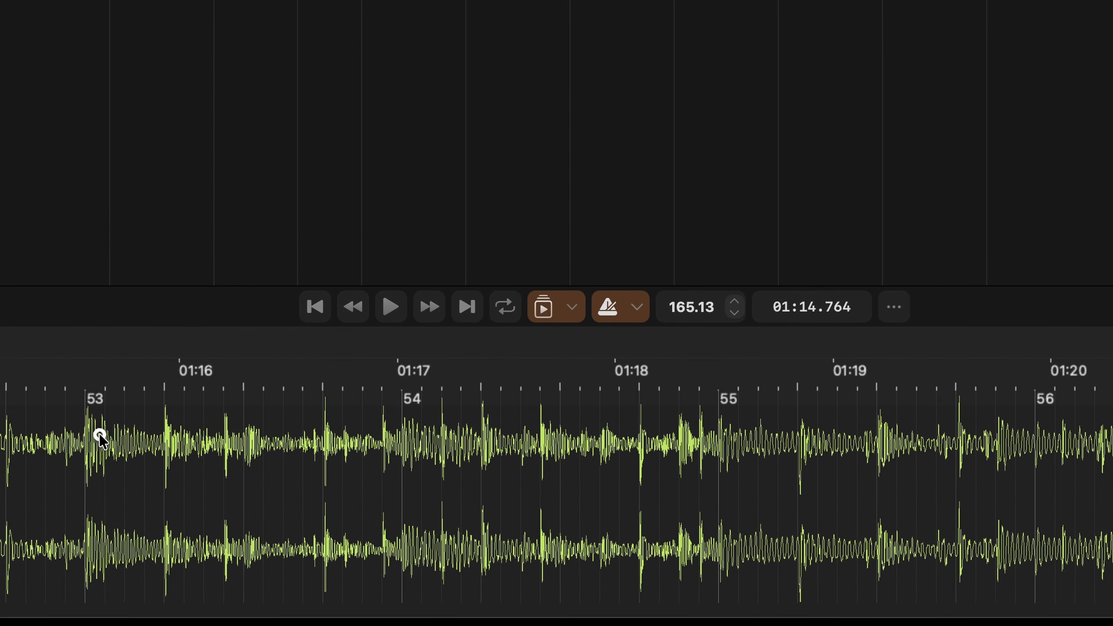
# Step: Select bar 53 on the waveform, play it once, and play it again with looping turned on
pyautogui.moveTo(104, 440); pyautogui.dragTo(419, 451)
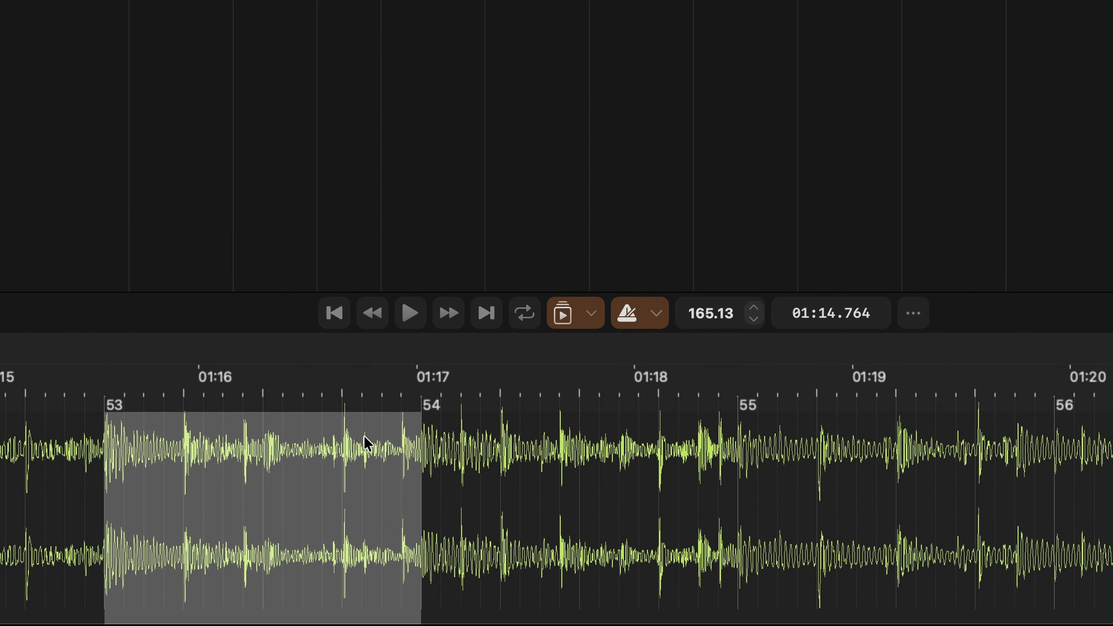
pyautogui.press('space')
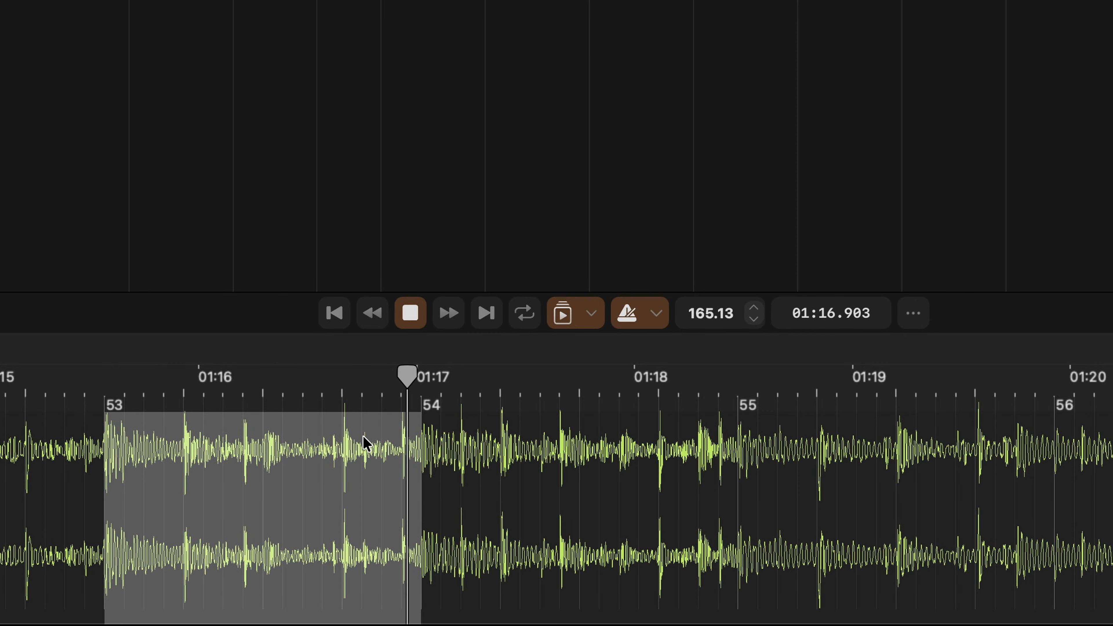
pyautogui.click(532, 316)
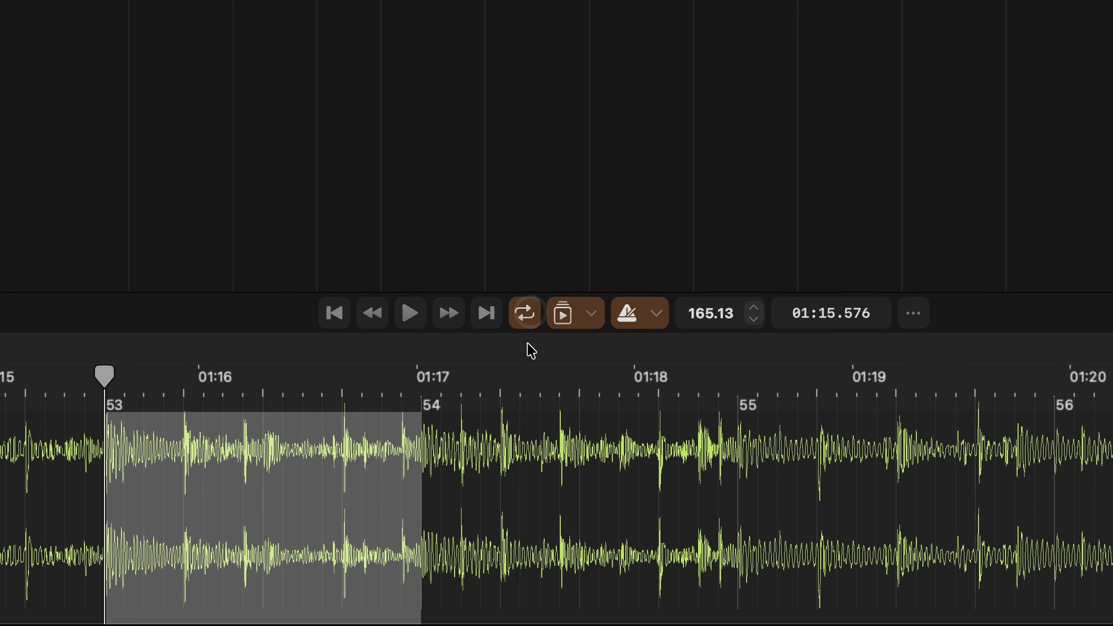
pyautogui.press('space')
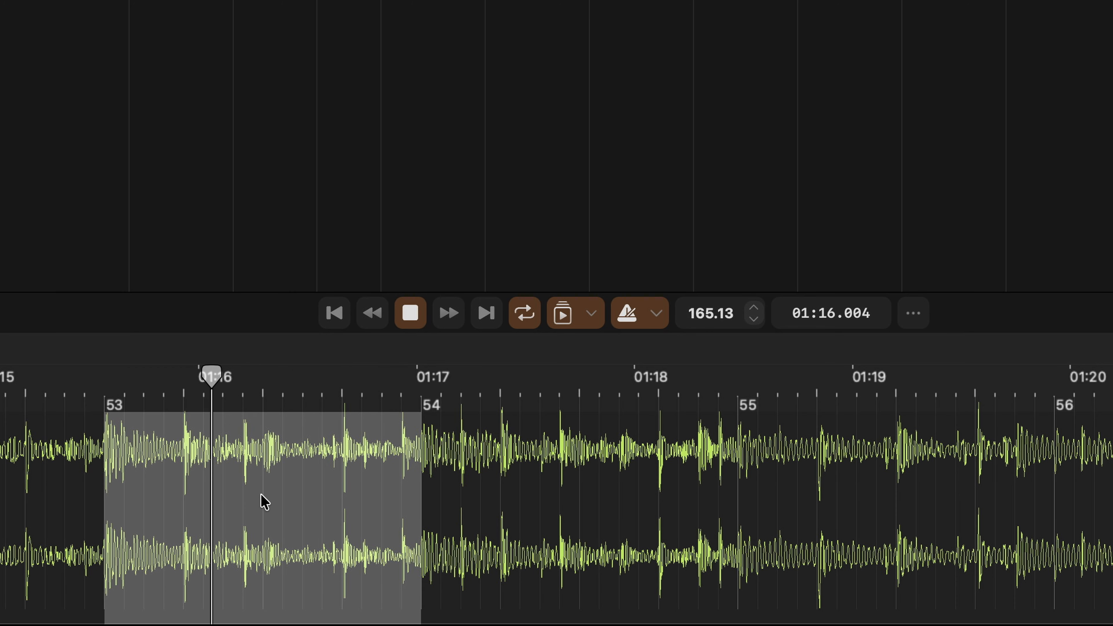
# Step: Move the looping selection to bar 55, compare playback with the metronome off and on, and stop playback
pyautogui.moveTo(224, 501); pyautogui.dragTo(850, 500)
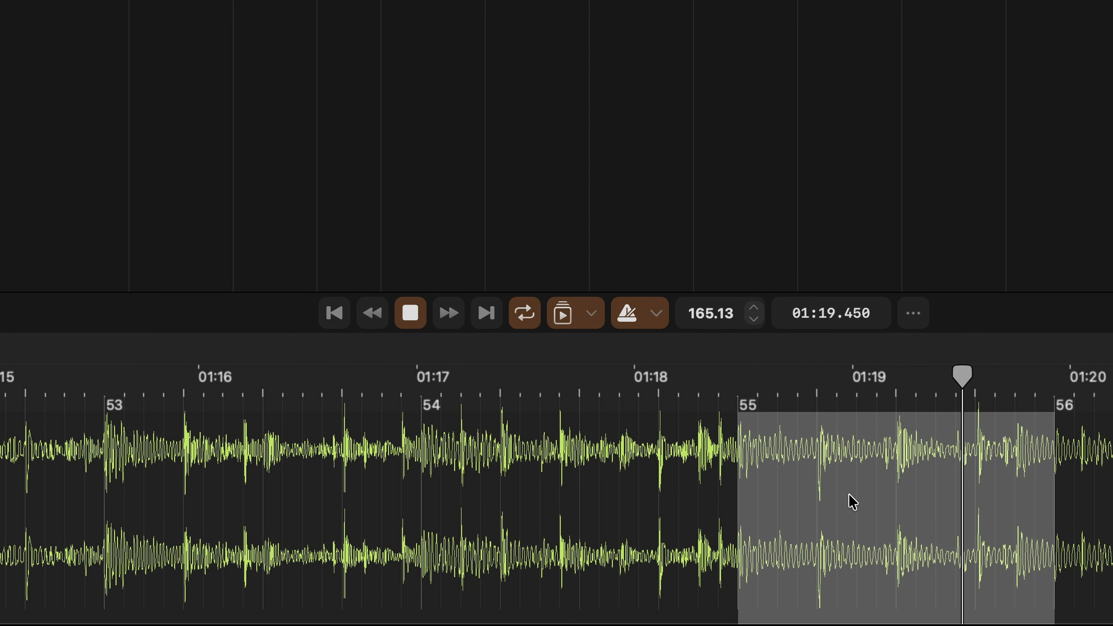
pyautogui.click(626, 324)
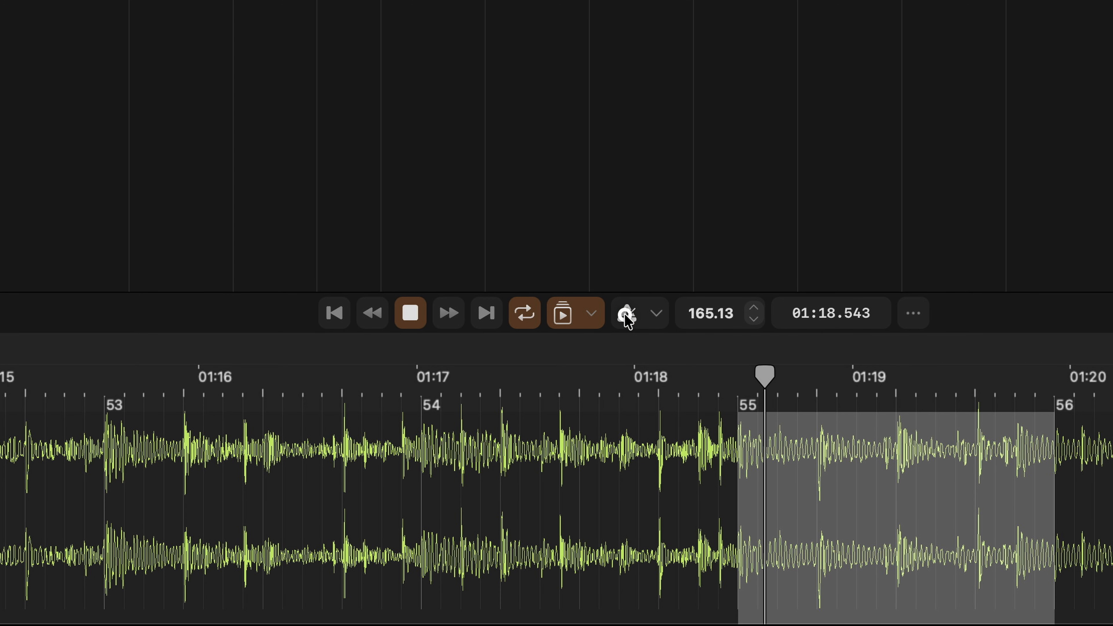
pyautogui.click(628, 323)
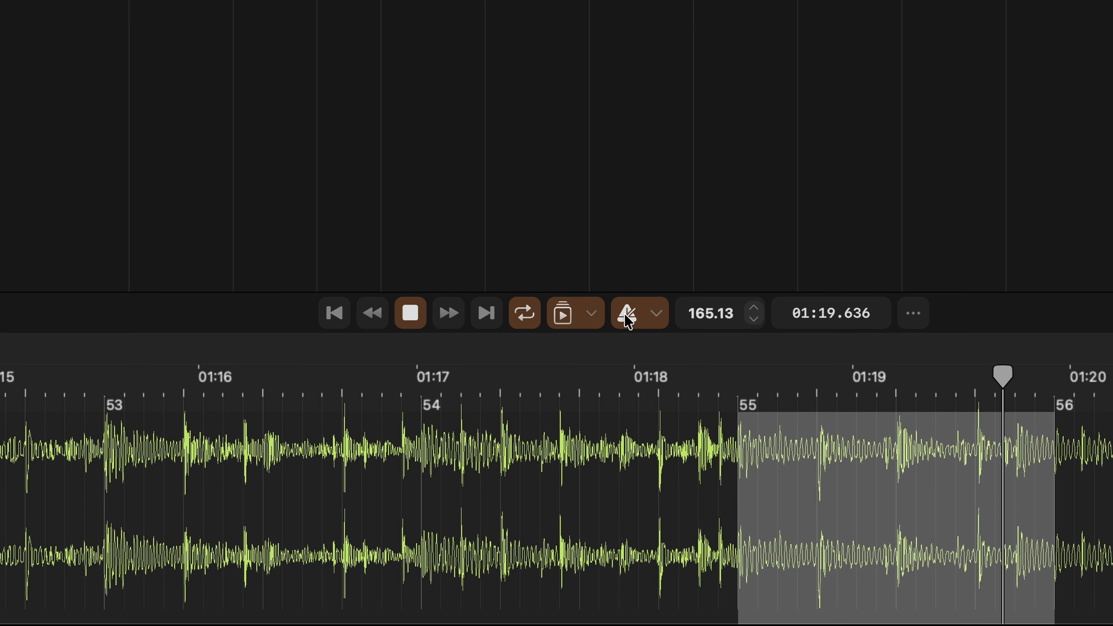
pyautogui.press('space')
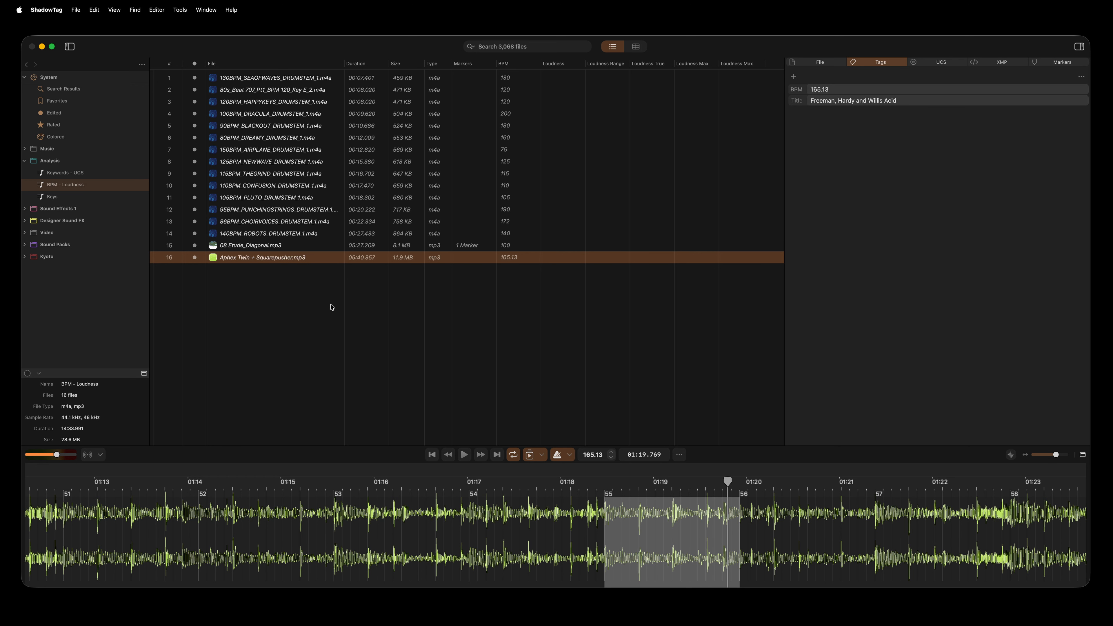
# Step: Run Detect Loudness on all 16 files of the BPM - Loudness playlist
pyautogui.press('super+a')
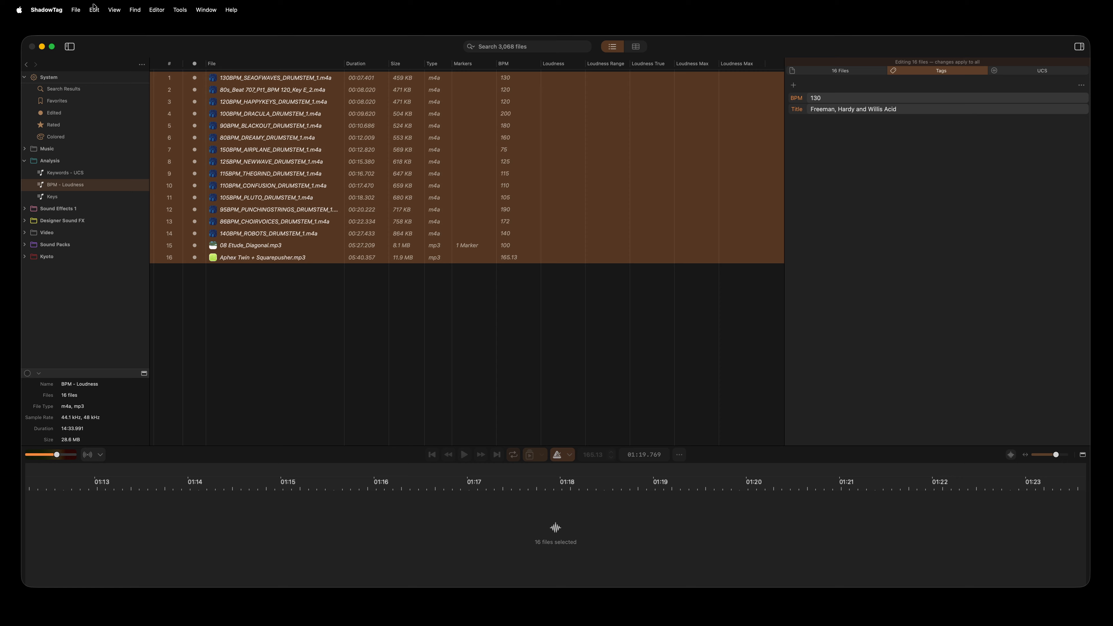
pyautogui.click(180, 10)
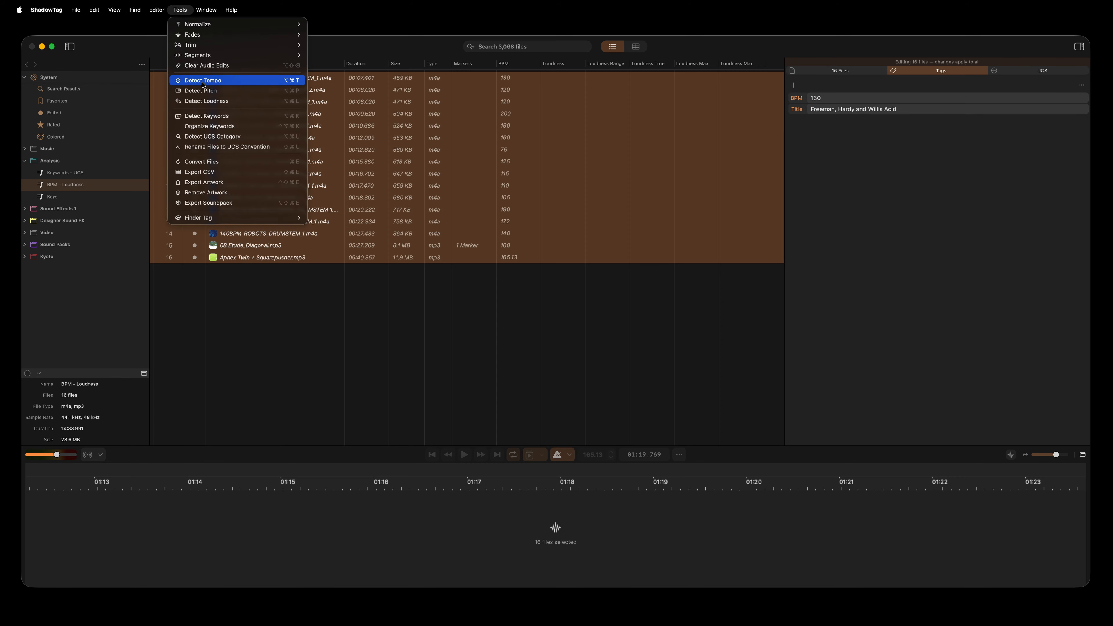
pyautogui.click(203, 101)
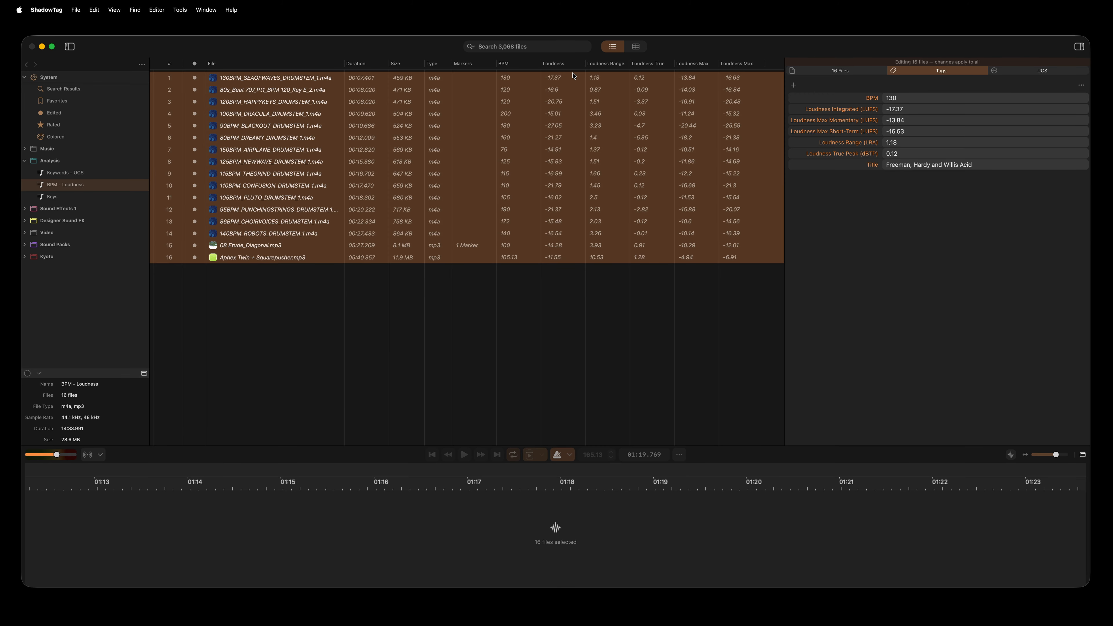
# Step: Sort the playlist by Loudness with the loudest file first and select Aphex Twin + Squarepusher.mp3 to see its loudness tags
pyautogui.click(564, 66)
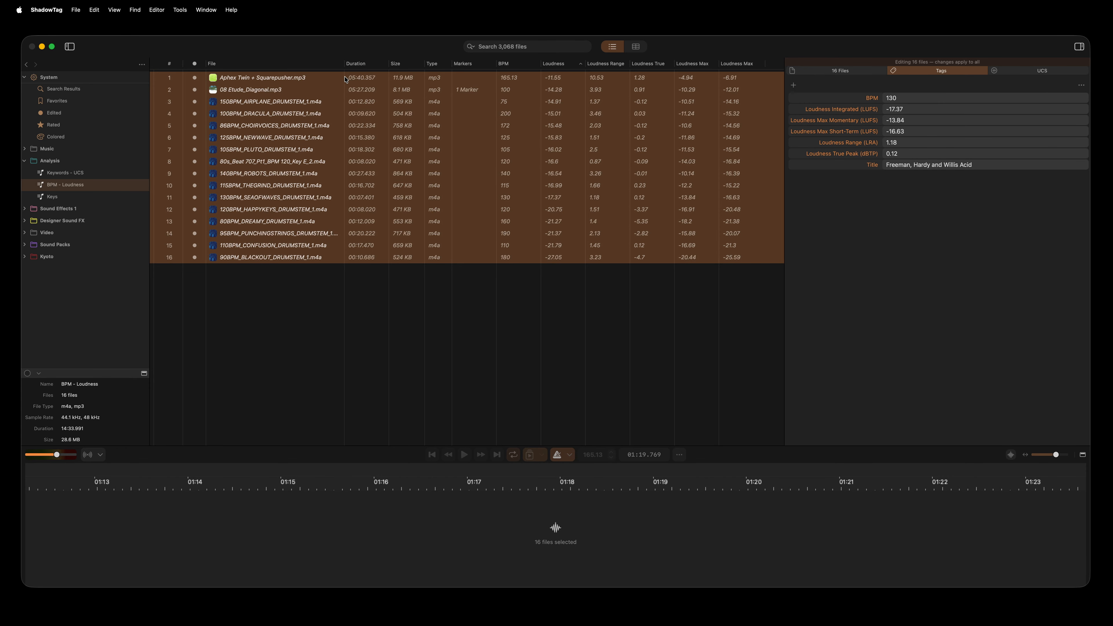
pyautogui.click(312, 79)
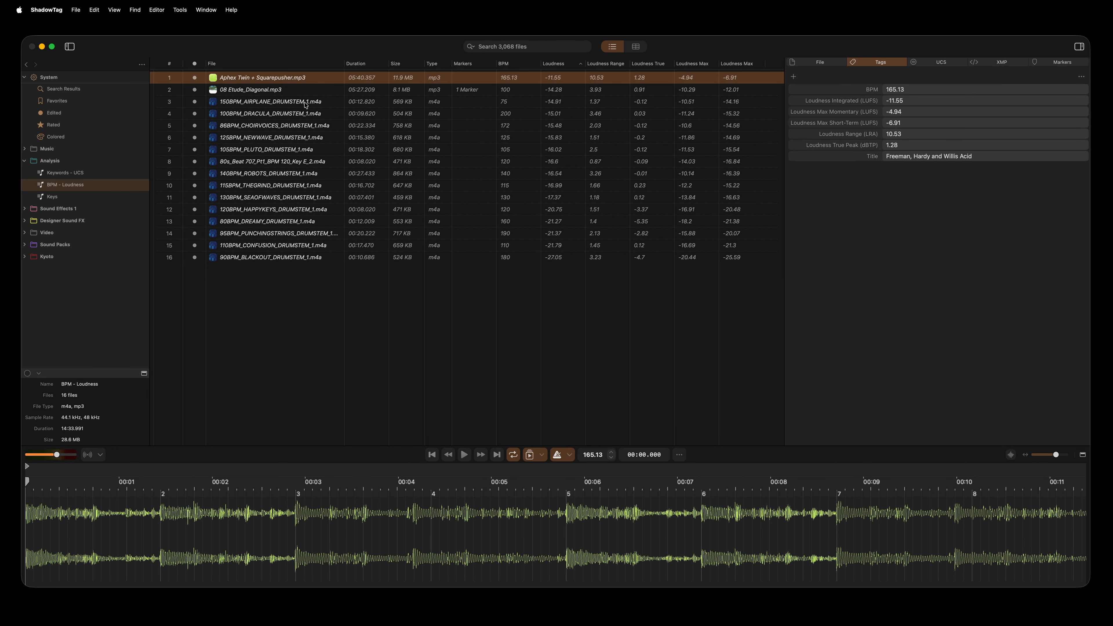
# Step: Run Detect Pitch on all 36 files of the Keys playlist with a minimum confidence of 0.50
pyautogui.click(84, 196)
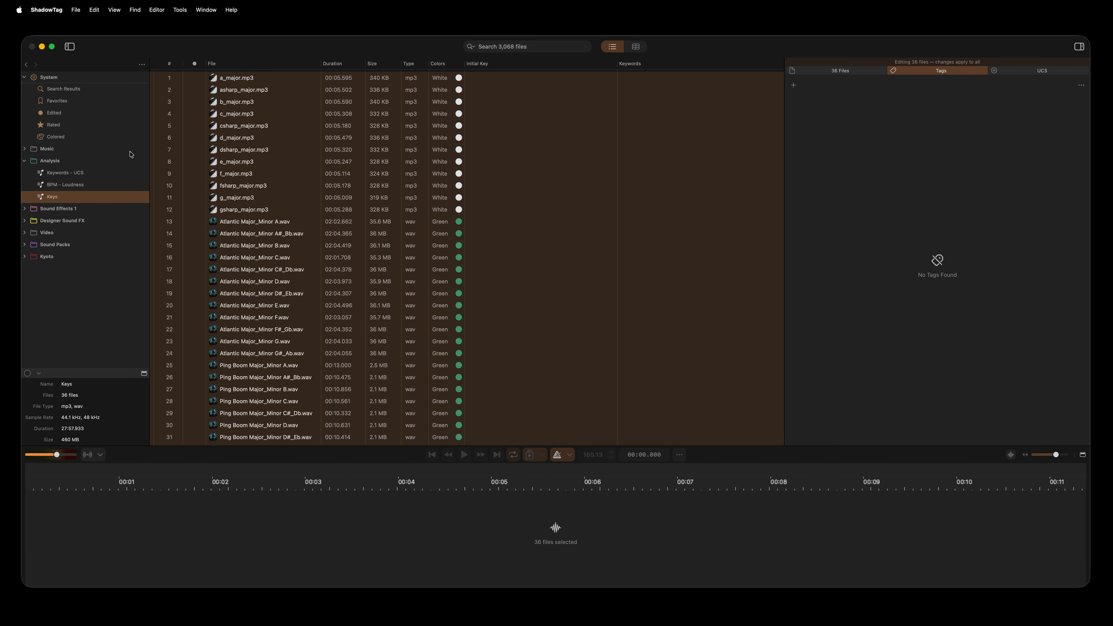
pyautogui.click(181, 7)
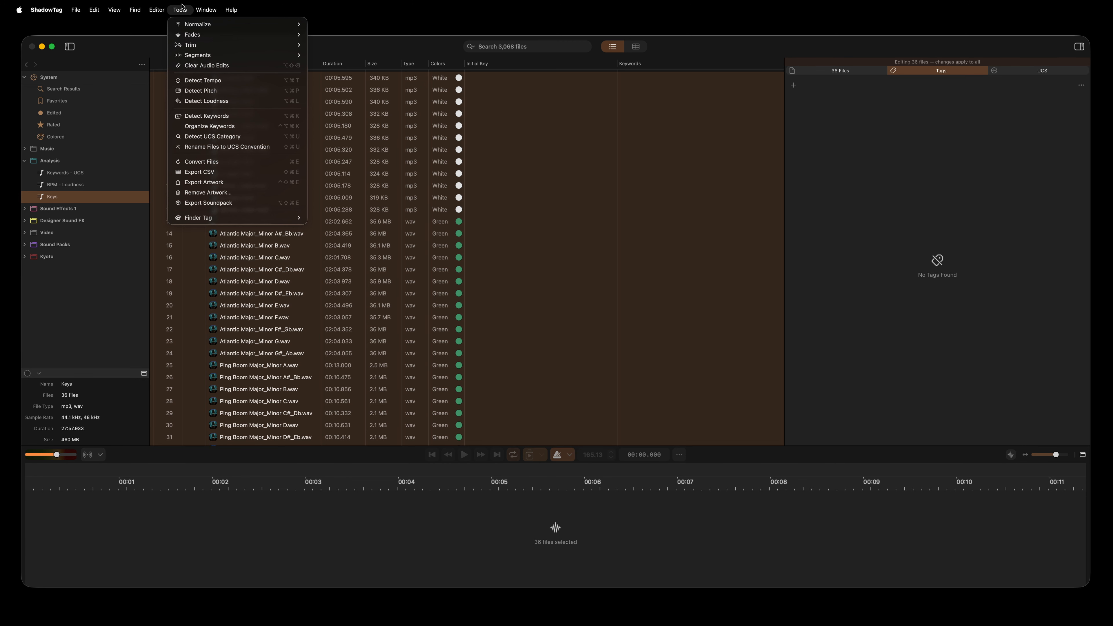
pyautogui.click(194, 91)
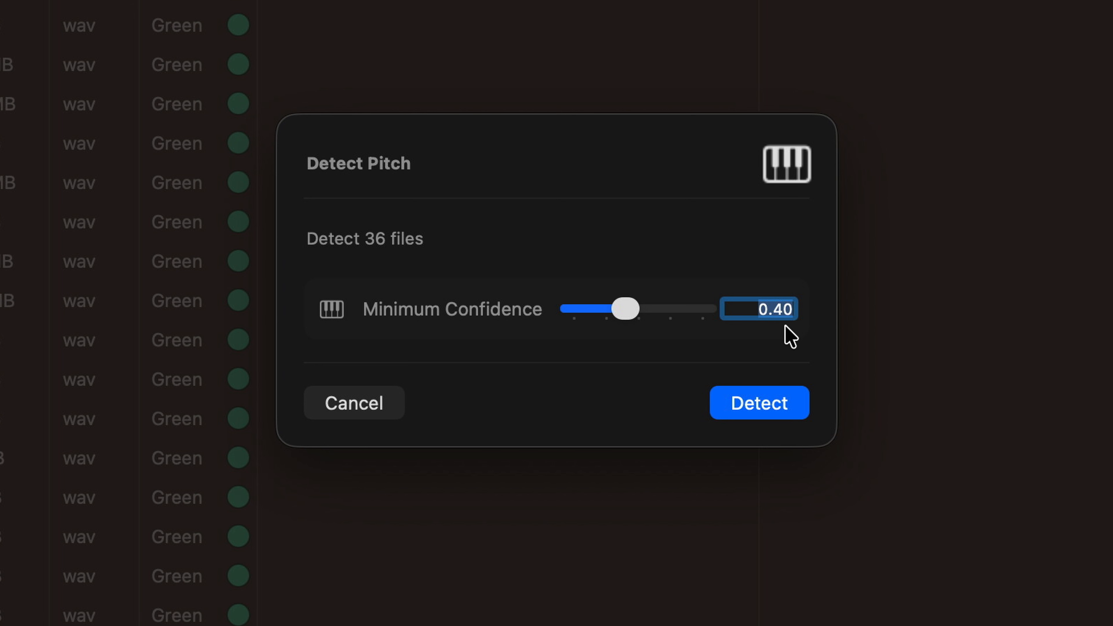
pyautogui.moveTo(631, 302); pyautogui.dragTo(638, 309)
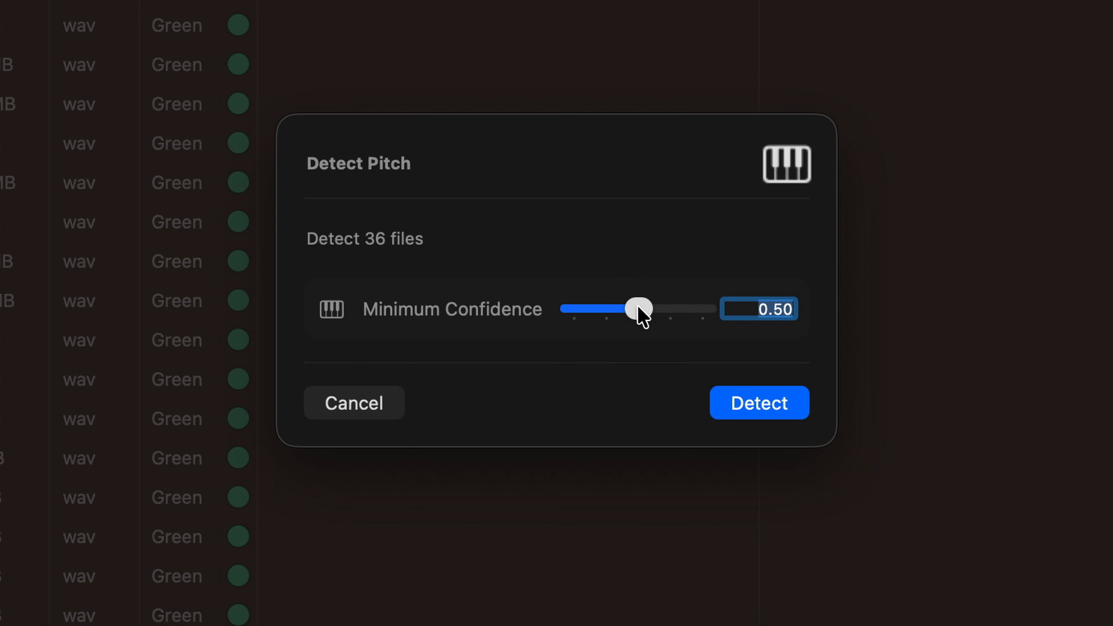
pyautogui.click(747, 404)
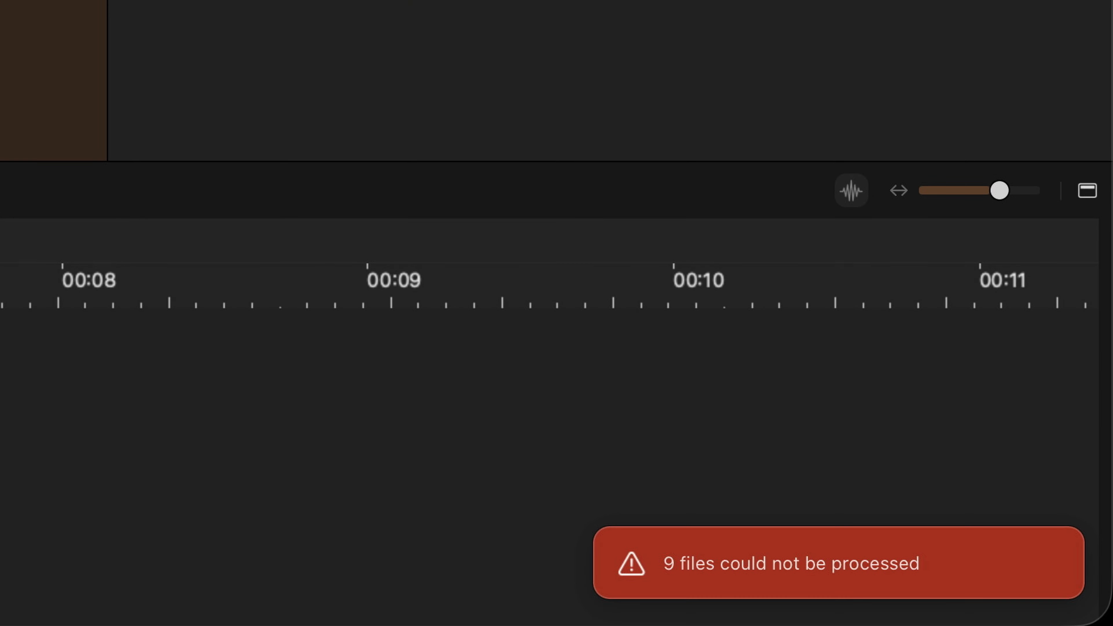
# Step: Review the Initial Key results down the list and rerun Detect Pitch on the 36 files with minimum confidence 0.4
pyautogui.scroll(-5, 52, 81)
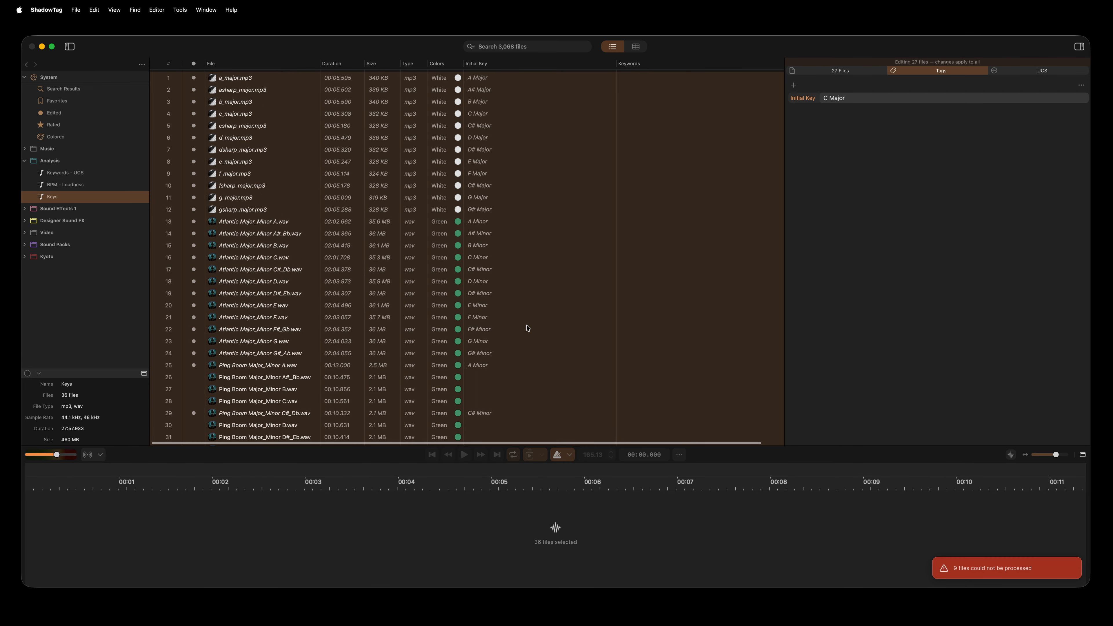
pyautogui.scroll(-3, 527, 328)
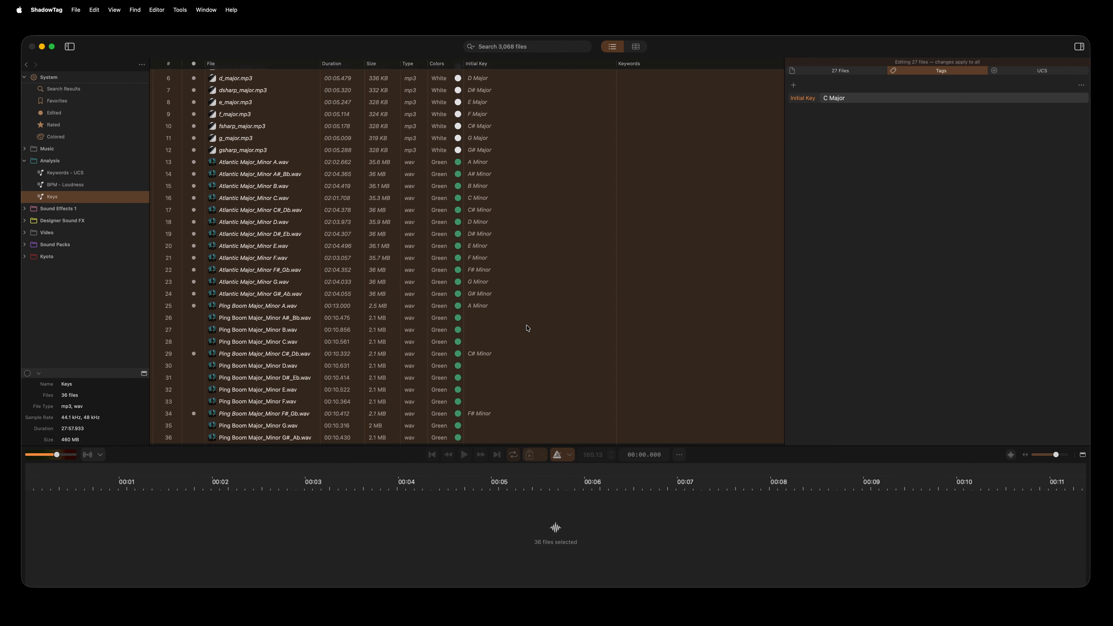
pyautogui.press('super+shift+p')
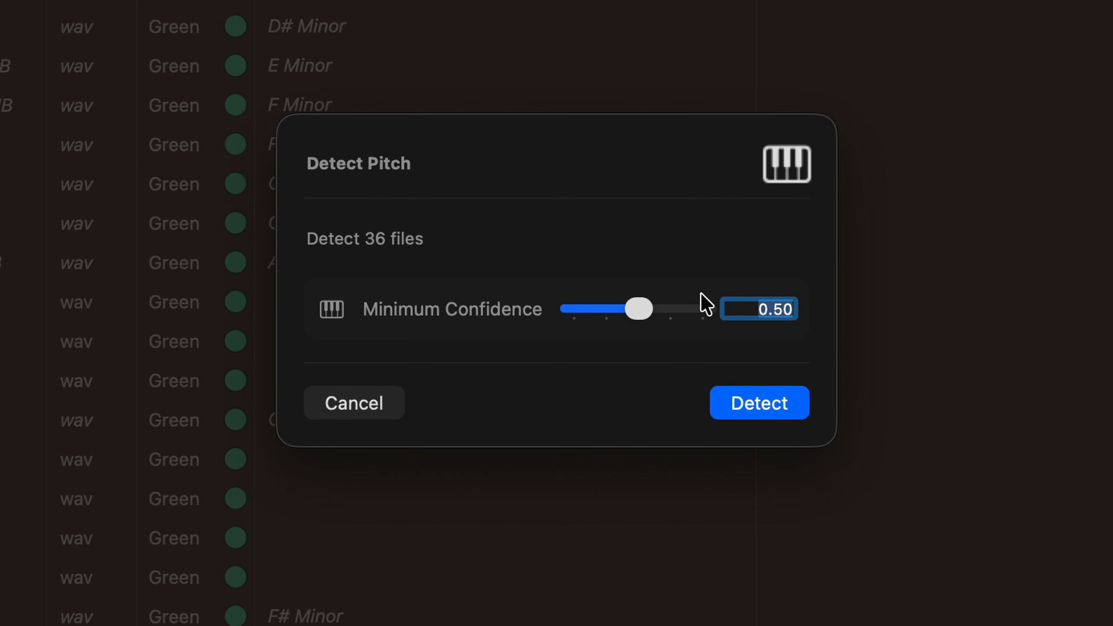
pyautogui.write('0.4')
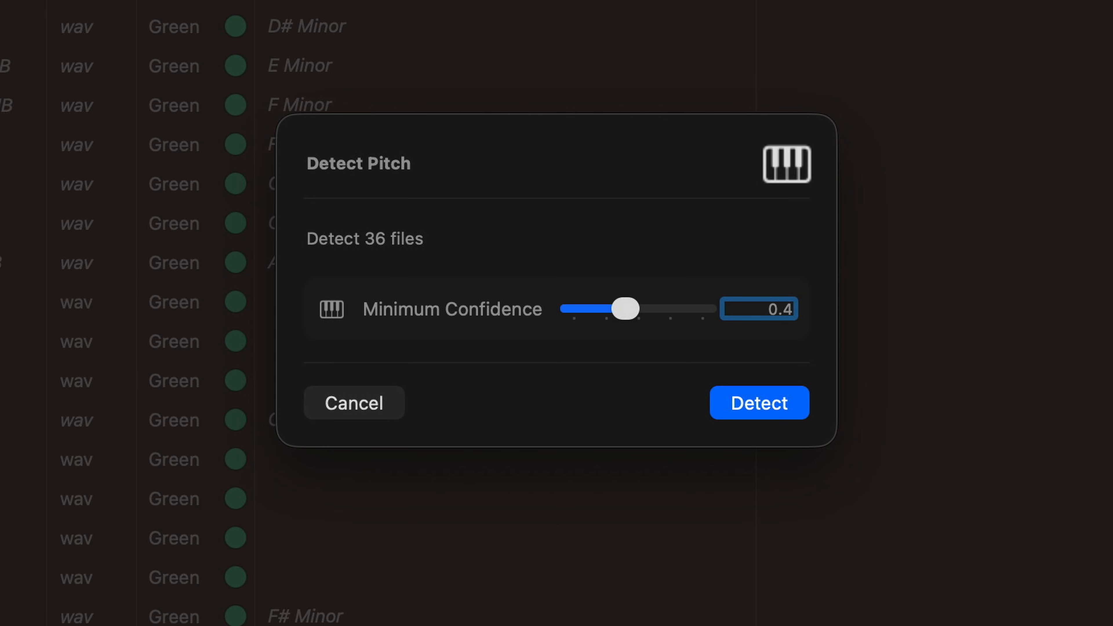
pyautogui.press('Return')
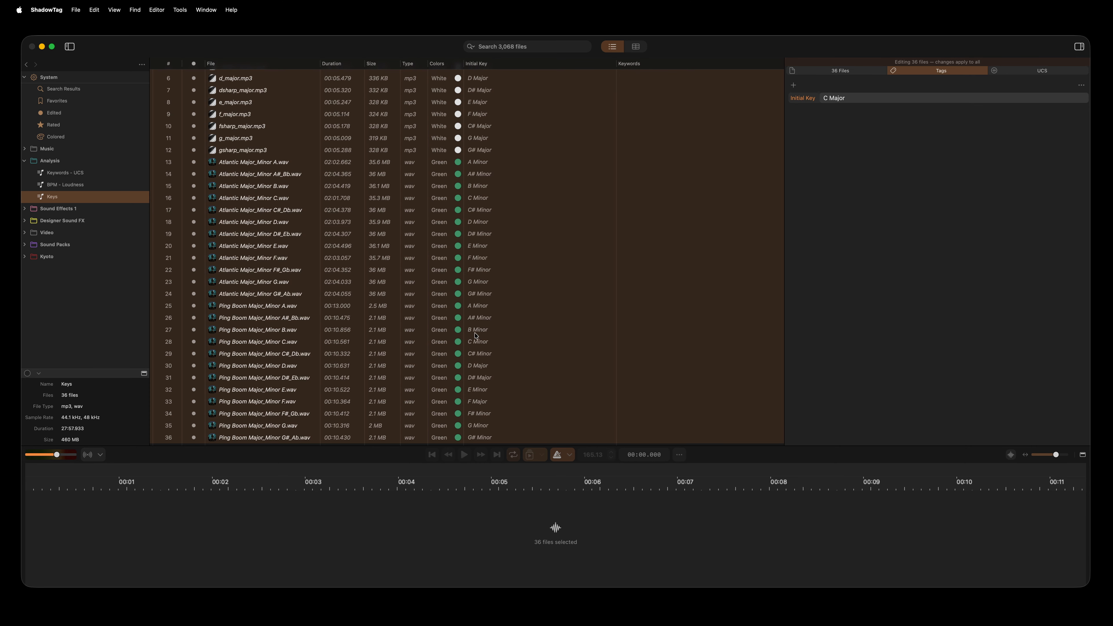
# Step: Check the Initial Key tags of the Ping Boom Major_Minor B, C, C#_Db and D files one by one
pyautogui.click(478, 331)
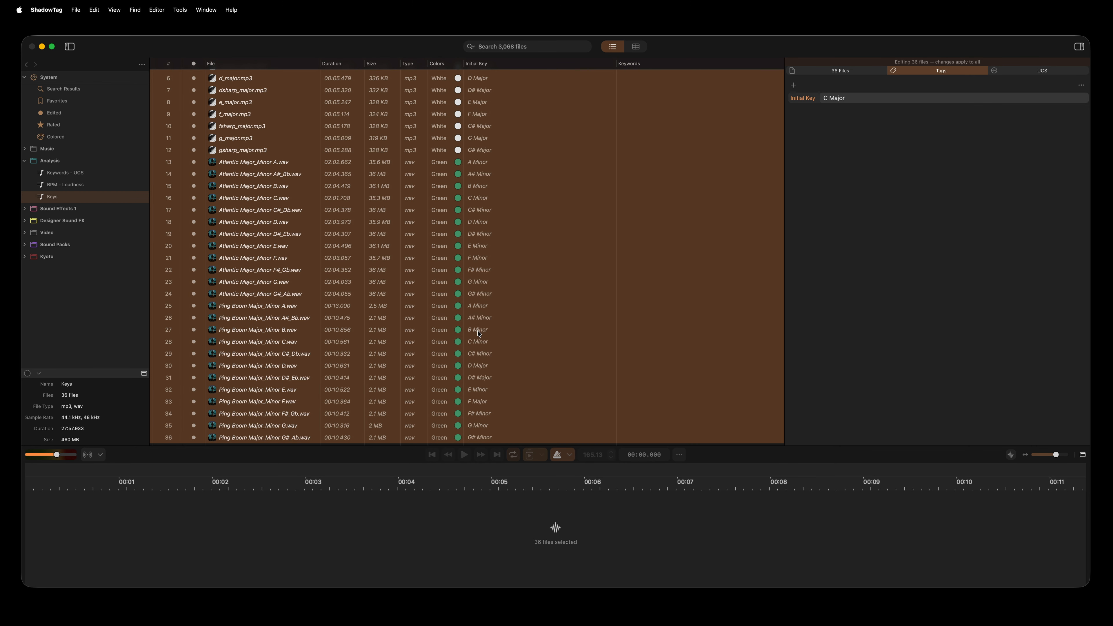
pyautogui.click(478, 332)
pyautogui.click(478, 341)
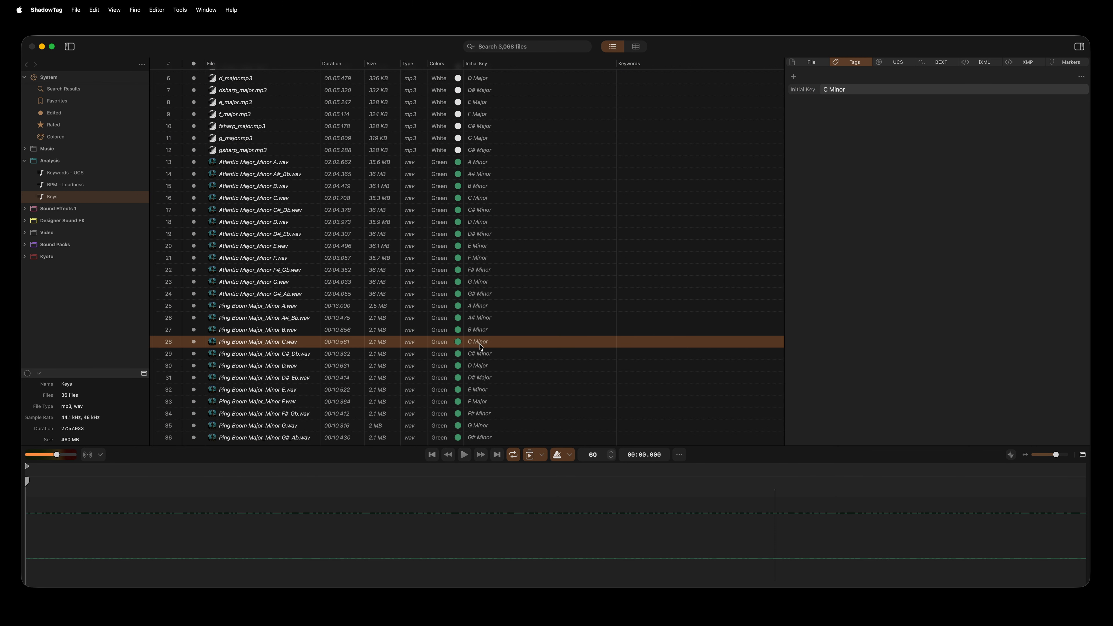
pyautogui.click(483, 354)
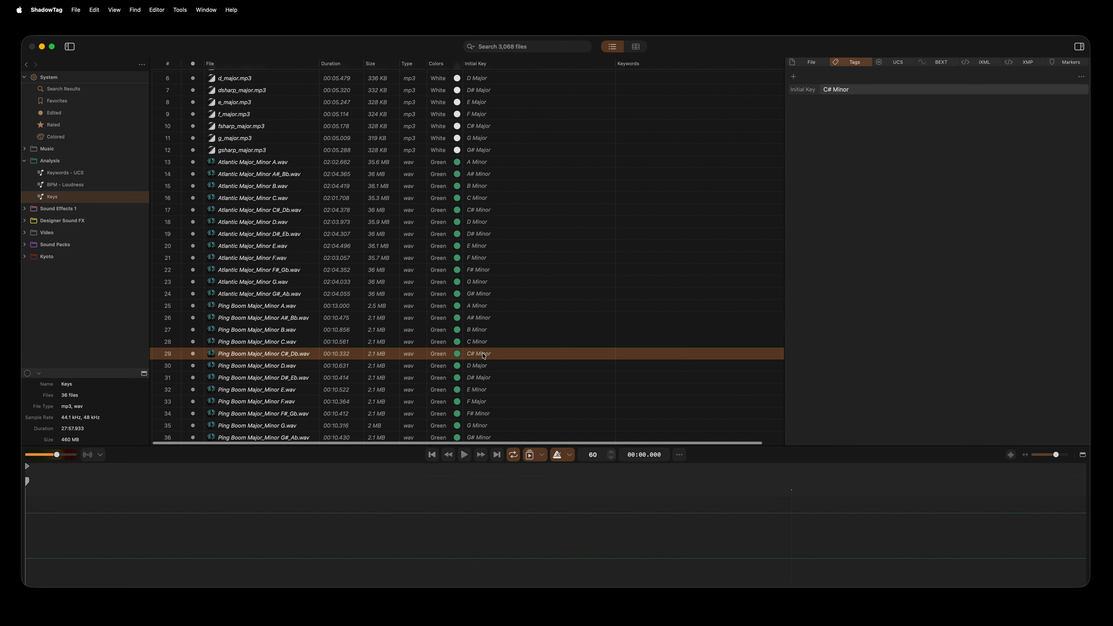
pyautogui.click(484, 369)
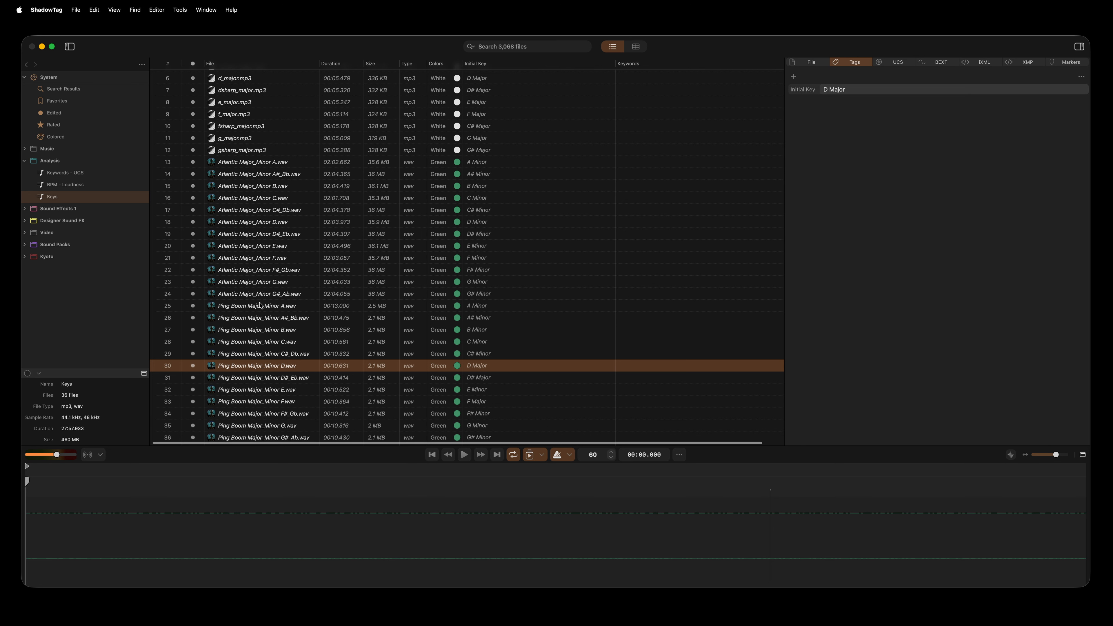
# Step: Compare a_major.mp3, an Atlantic Major_Minor file and Ping Boom Major_Minor D.wav, fitting the whole waveform in the editor
pyautogui.scroll(3, 260, 305)
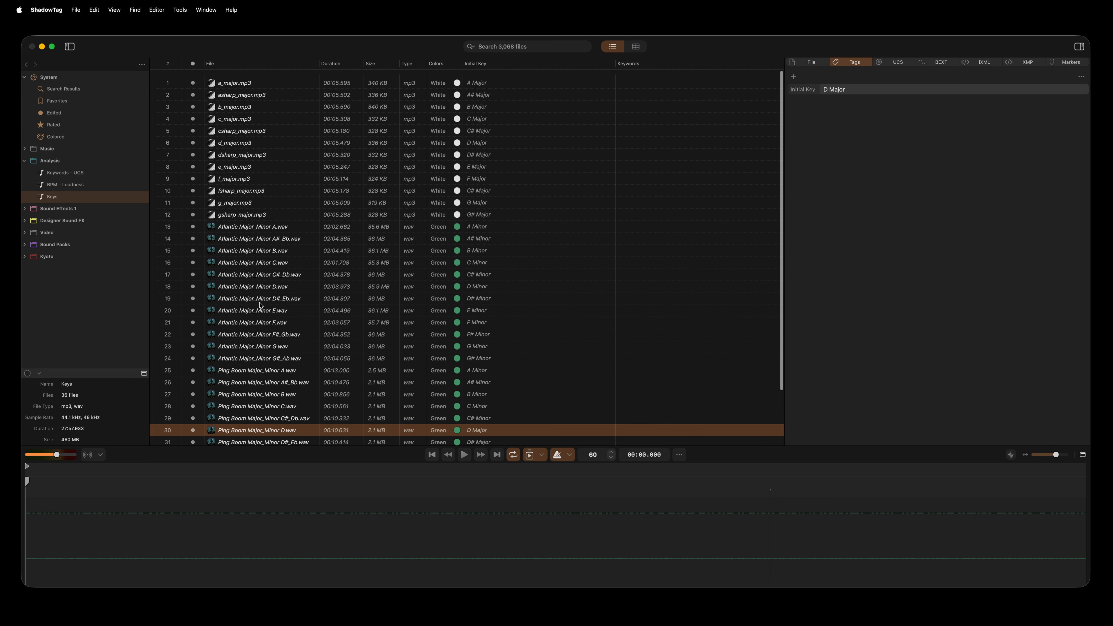
pyautogui.click(227, 82)
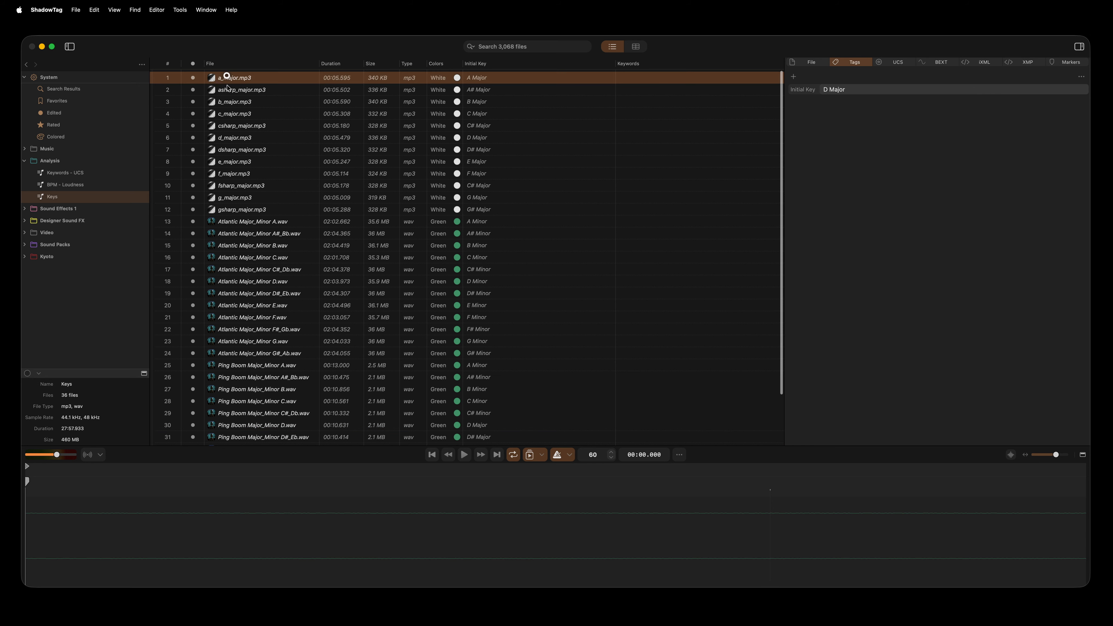
pyautogui.click(238, 224)
pyautogui.scroll(-3, 238, 225)
pyautogui.click(244, 260)
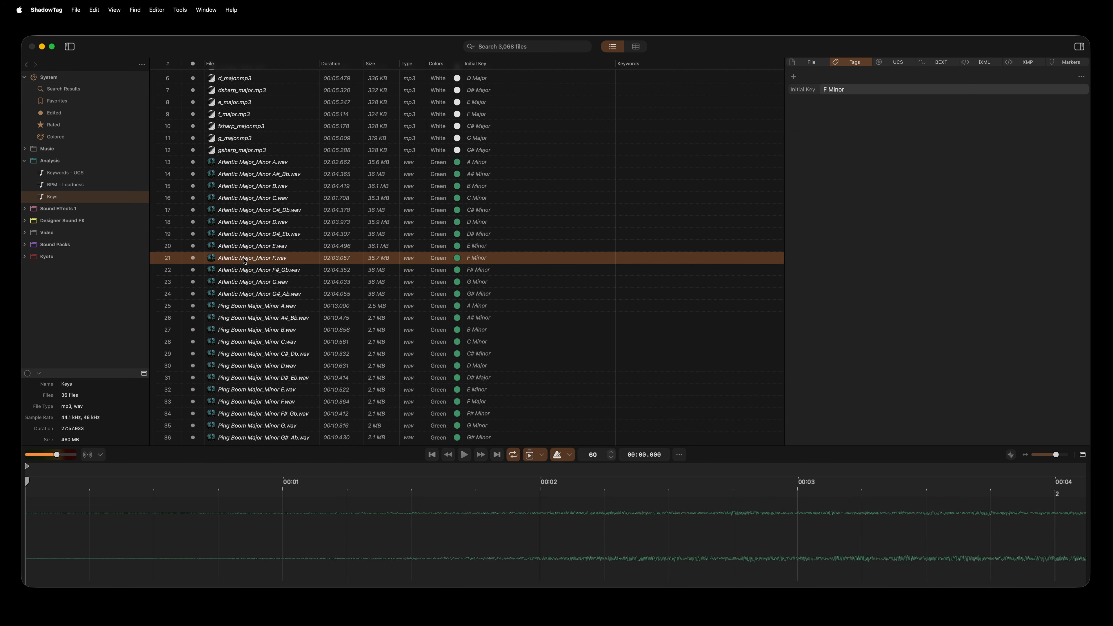
pyautogui.press('super+0')
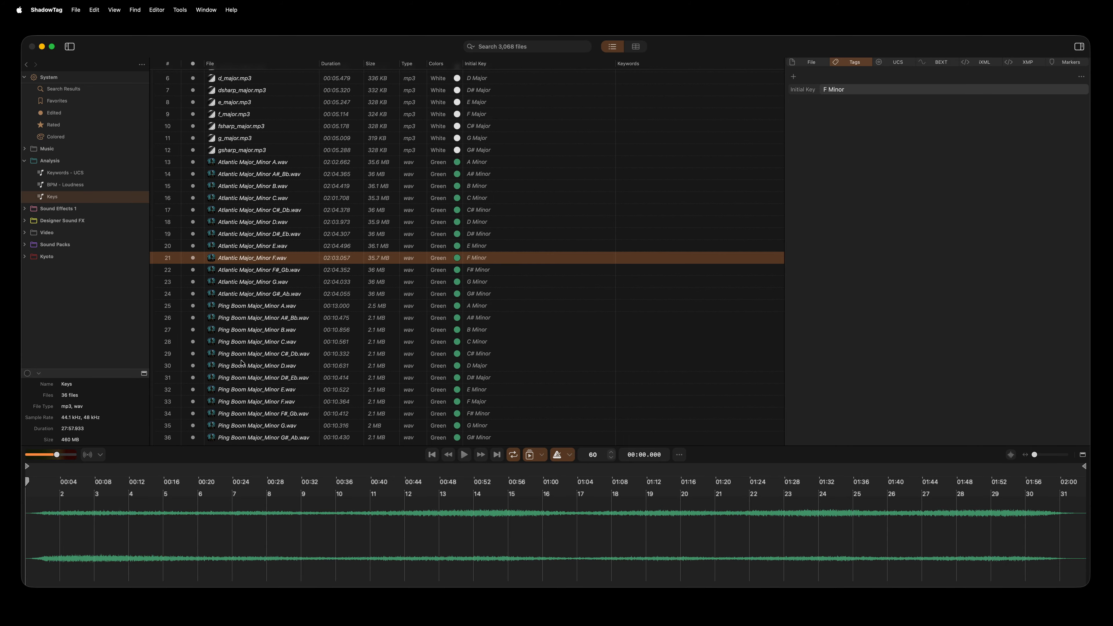
pyautogui.click(243, 366)
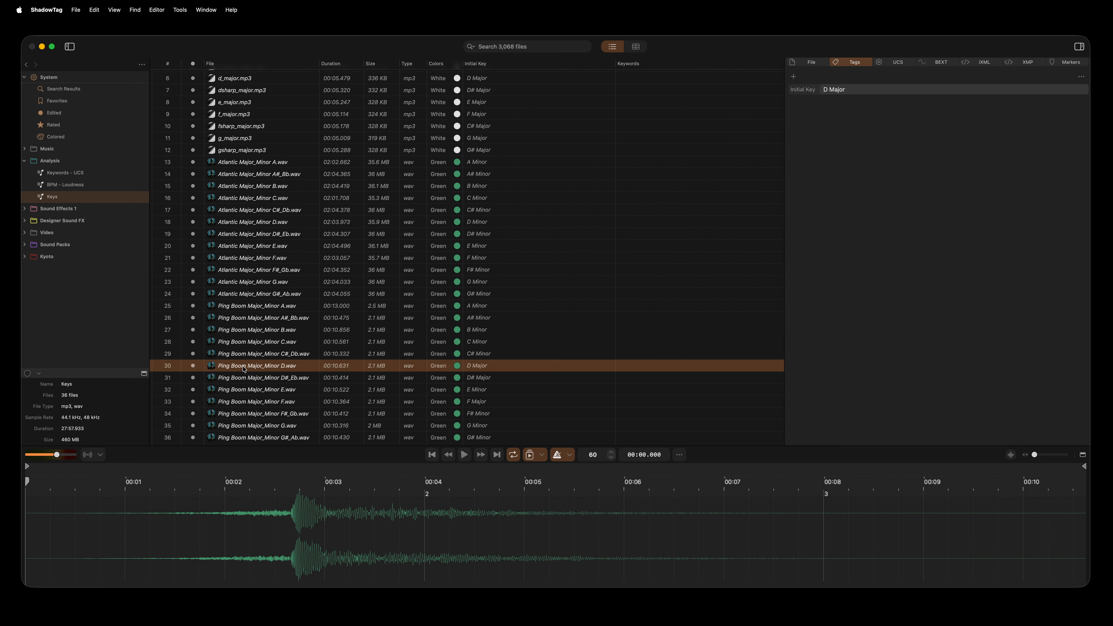
# Step: Bring up the available keyword and UCS tools
pyautogui.click(179, 8)
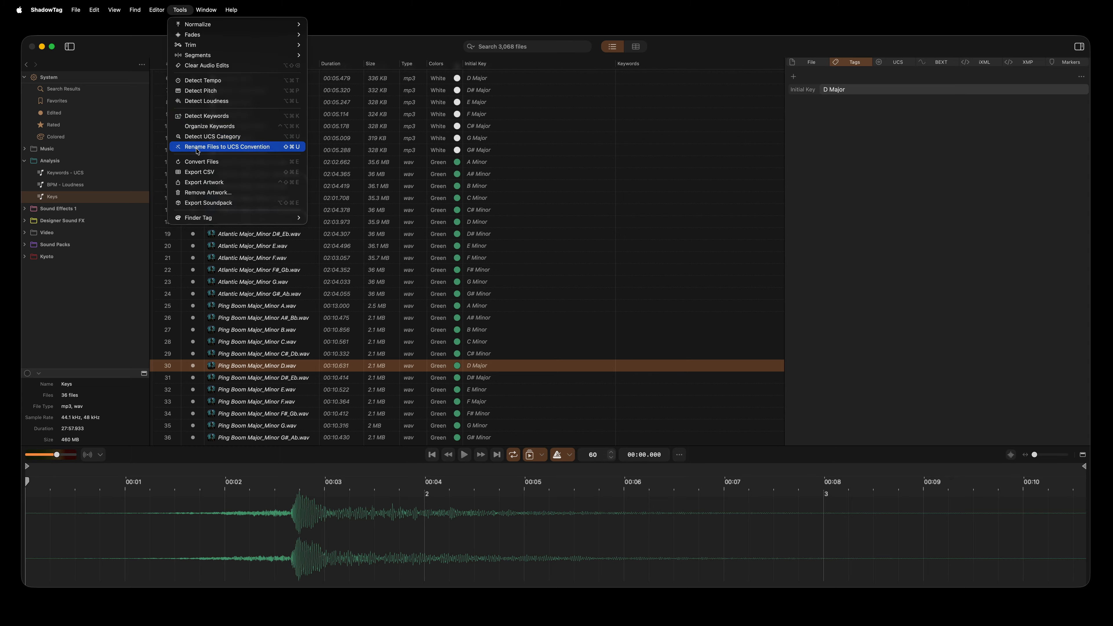